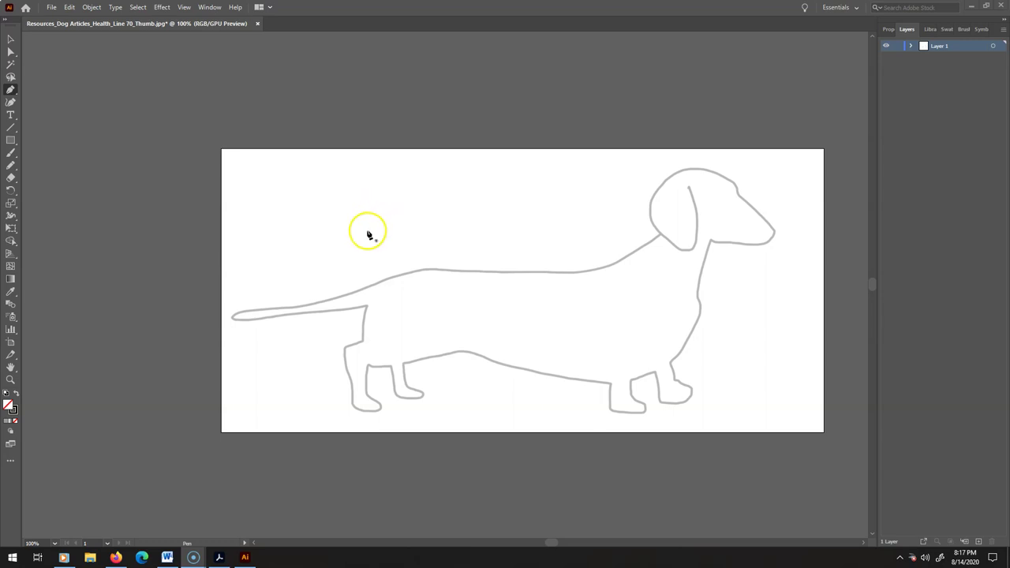
- Draw an open zigzag path of straight Pen tool segments above and across the dog's body
left_click(365, 231)
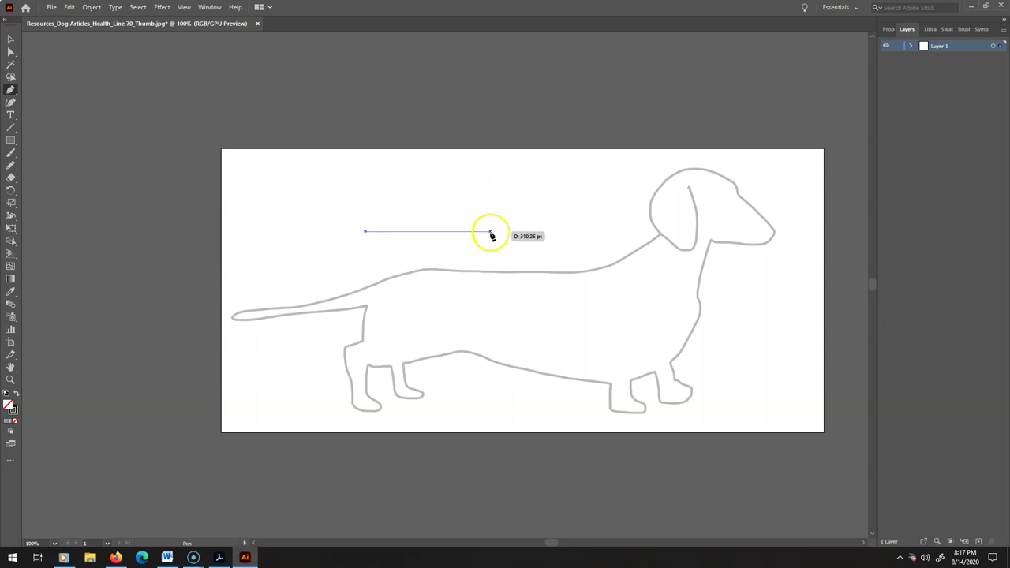
left_click(490, 232)
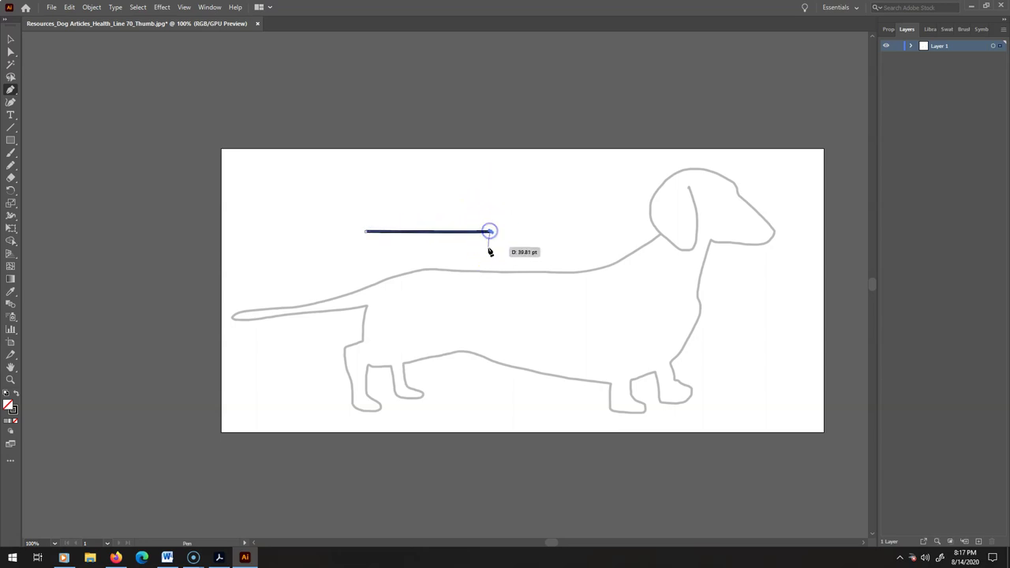
left_click(491, 333)
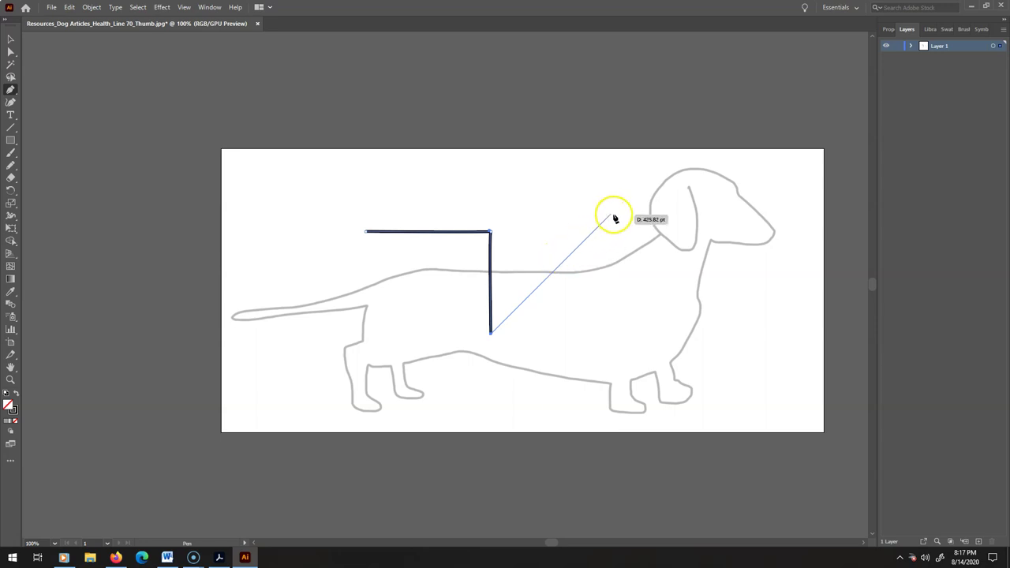
left_click(591, 230)
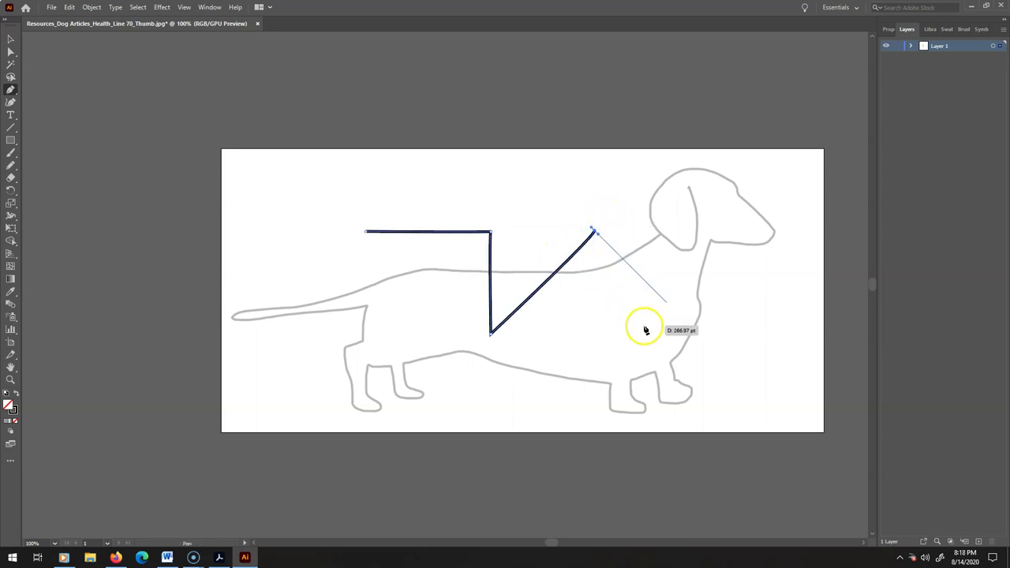
left_click(668, 305)
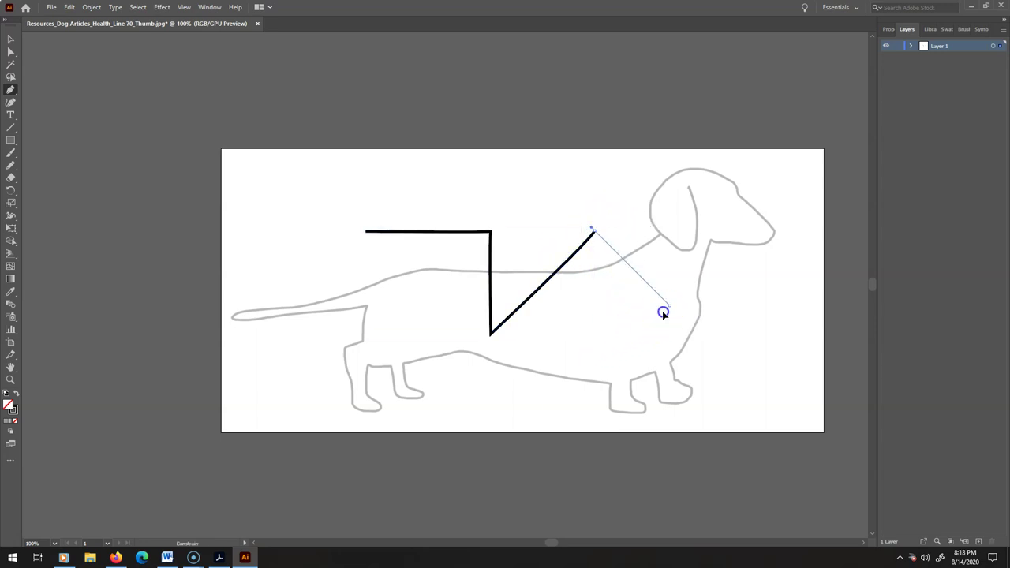
left_click(599, 376)
- Extend the zigzag path with more angle-constrained straight segments and a few curves across the dog's body
left_click_drag(497, 278, 510, 266)
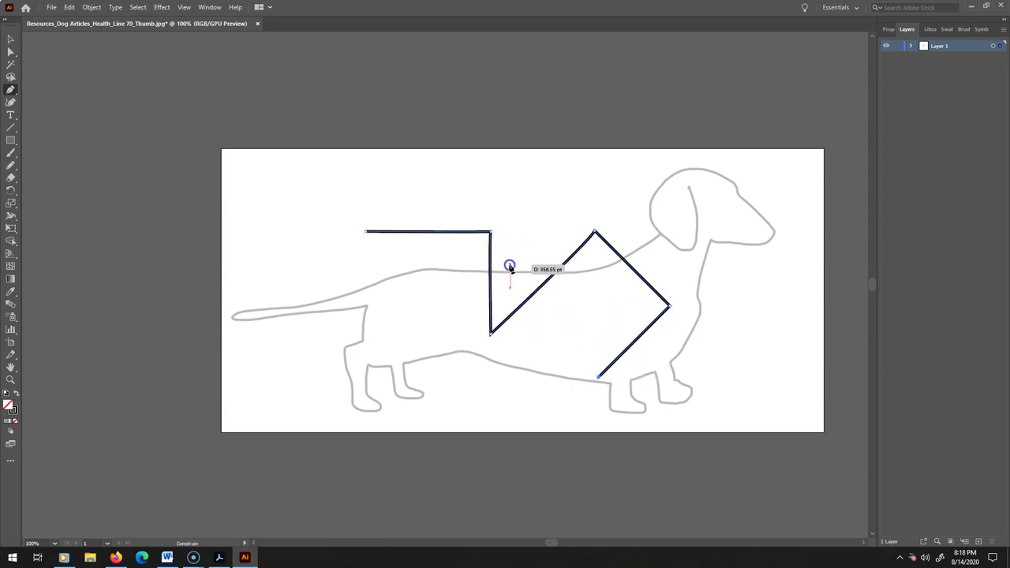
left_click(562, 212)
left_click(563, 293)
left_click(509, 347)
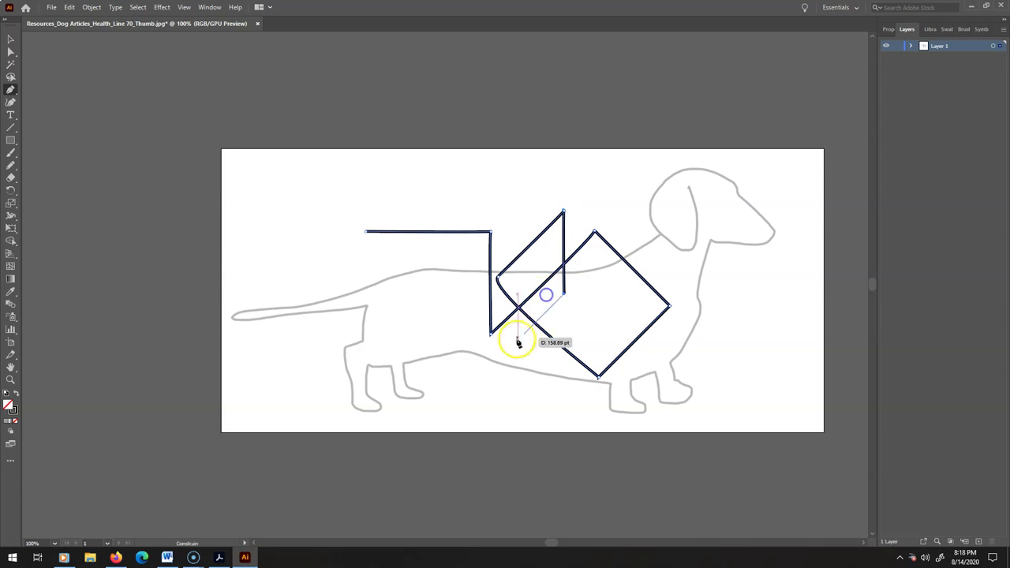
left_click_drag(391, 347, 377, 266)
left_click(376, 263, "shift")
left_click(442, 281, "shift")
left_click(433, 345, "shift")
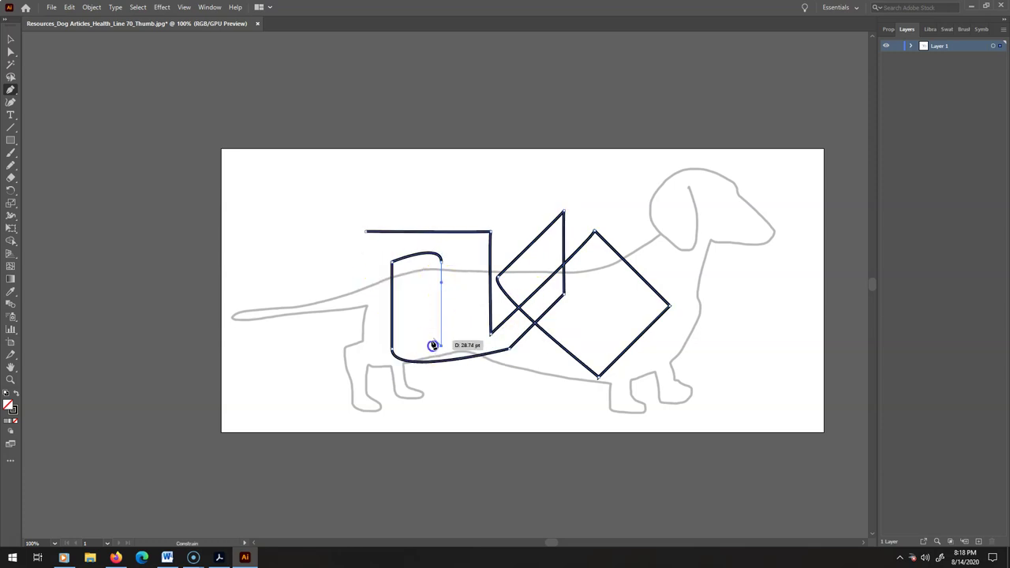
left_click(462, 265, "shift")
- Undo the entire practice zigzag path until only the dog outline is left
key("ctrl+z")
key("ctrl+z")
key("ctrl+z")
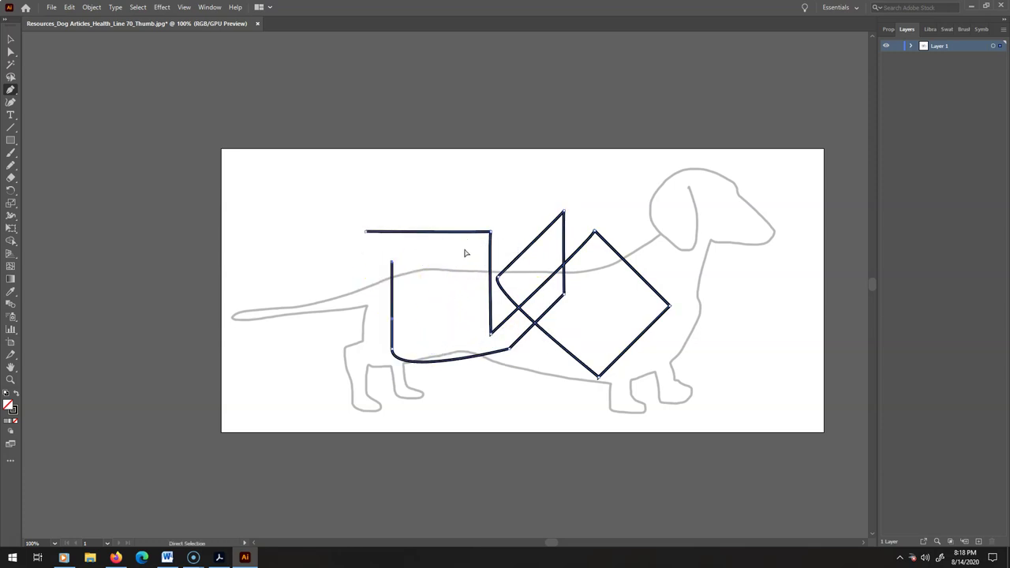
key("ctrl+z")
key("ctrl+z")
key("ctrl+z")
key("ctrl+z")
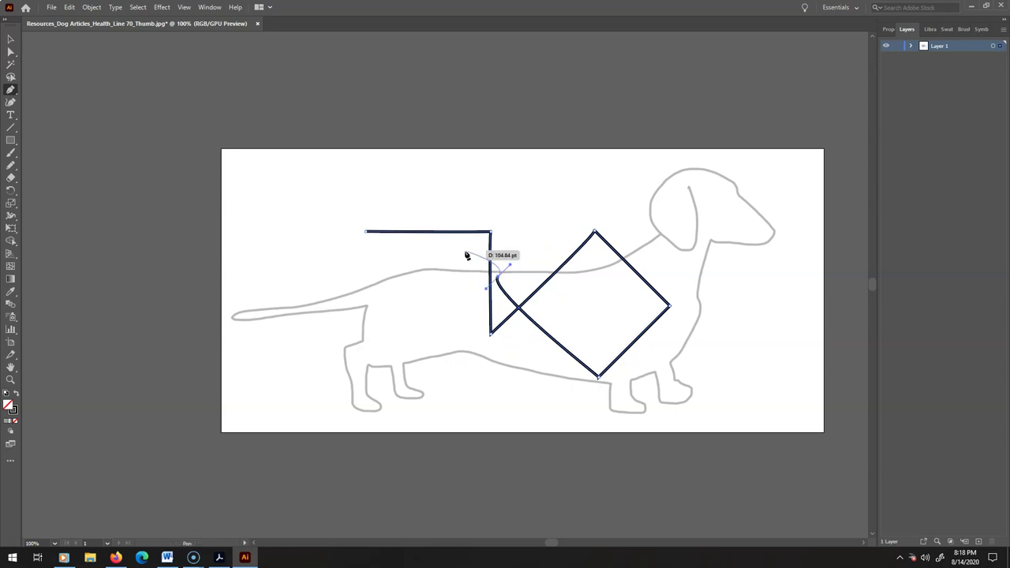
key("ctrl+z")
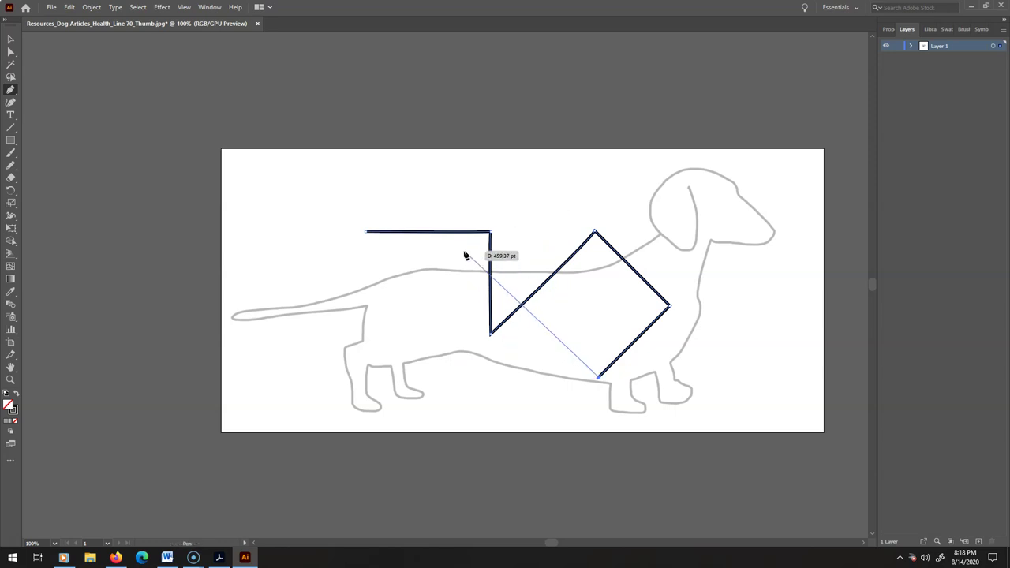
left_click(515, 277)
key("ctrl+z")
key("ctrl+z")
key("ctrl+z")
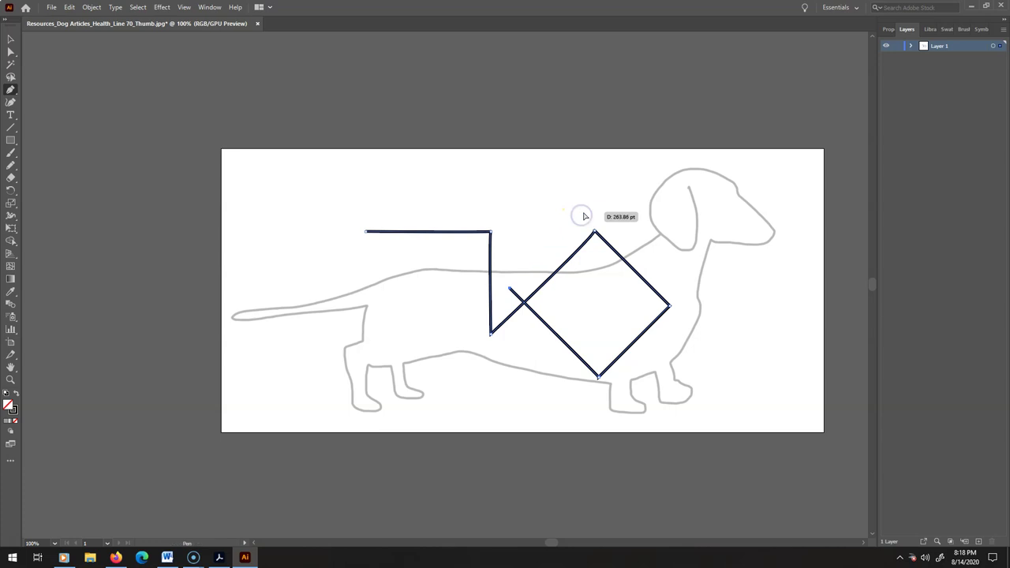
key("ctrl+z")
key("ctrl+z")
key("ctrl+z")
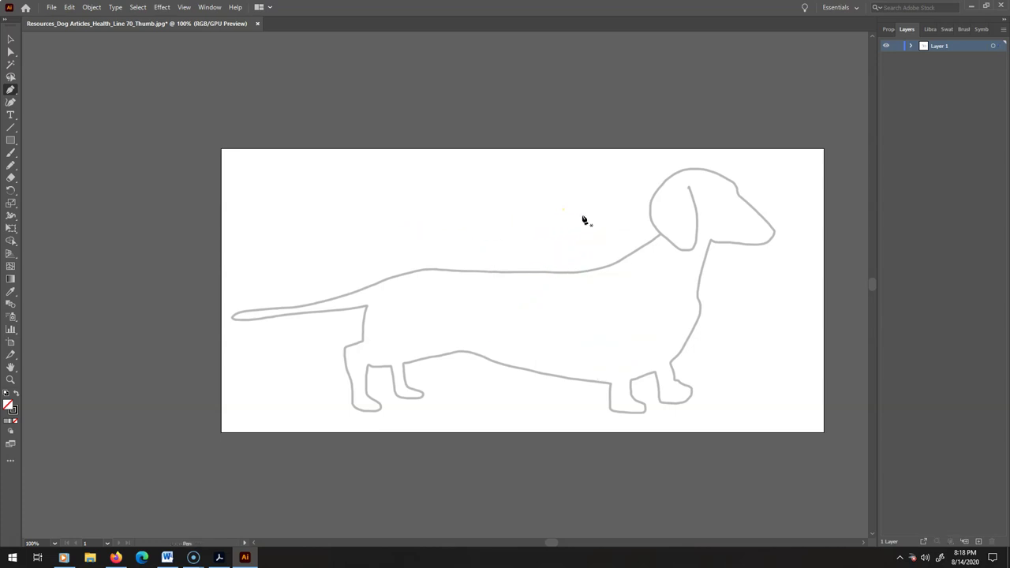
- Try a curved Pen segment in the empty area above the dog's back, and undo it back to its starting point
left_click_drag(313, 237, 442, 233)
left_click_drag(436, 289, 438, 285)
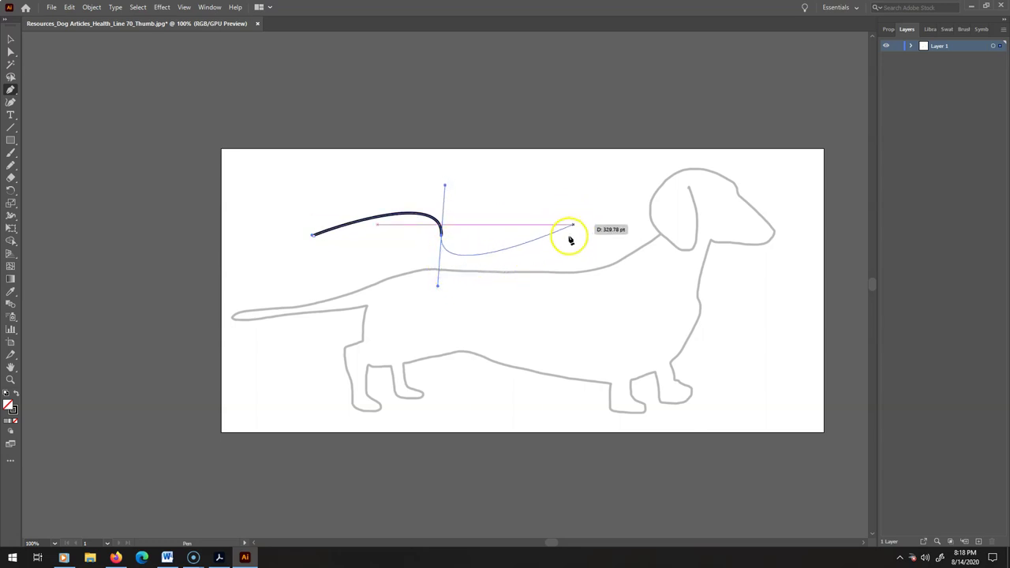
key("ctrl+z")
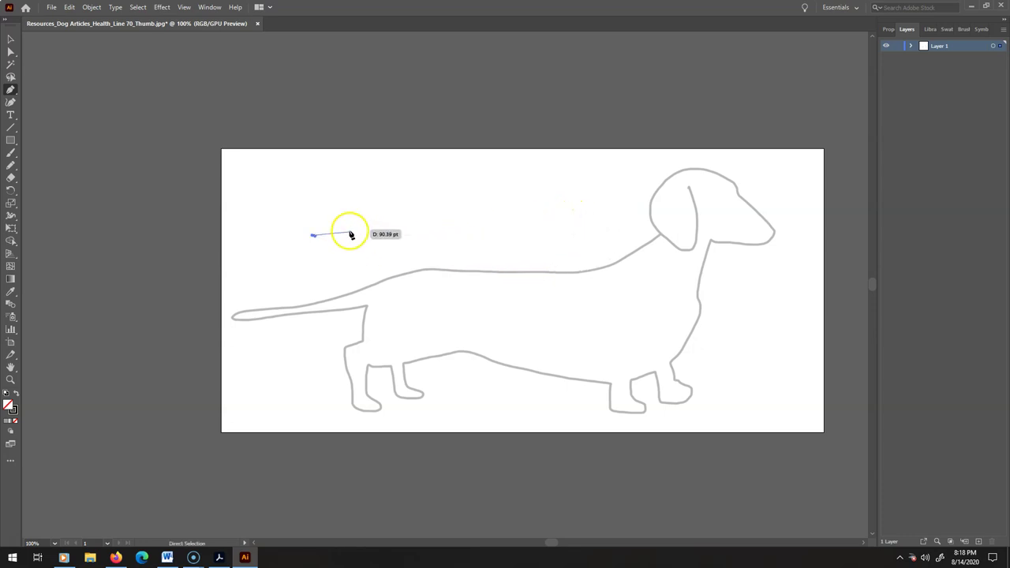
- Draw a smooth wave-shaped path of alternating curves above the dog's back toward its head
left_click_drag(448, 267, 489, 316)
left_click_drag(548, 205, 618, 252)
key("ctrl+z")
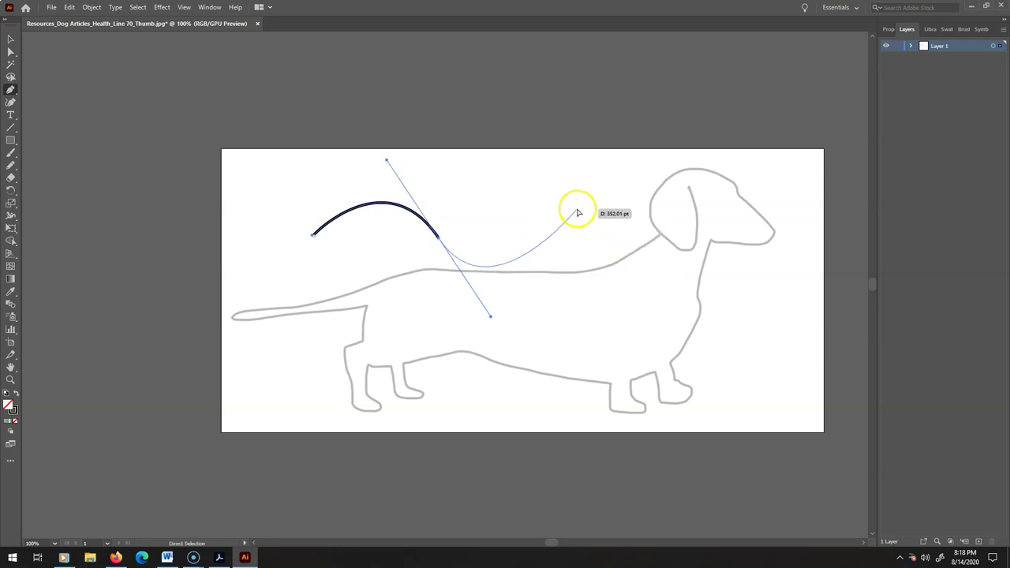
left_click_drag(536, 215, 575, 295)
left_click_drag(621, 204, 666, 280)
left_click(692, 186)
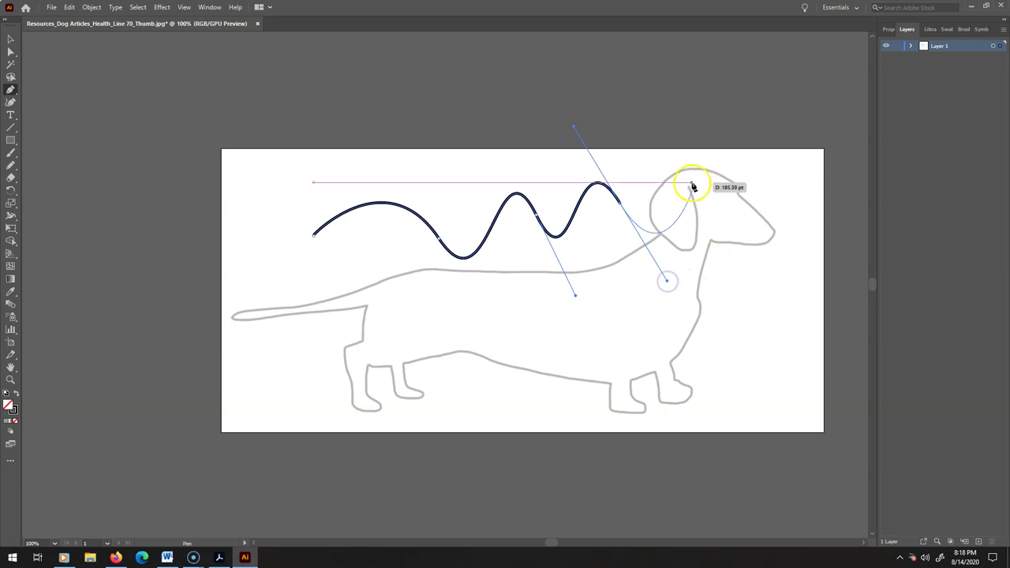
left_click_drag(692, 187, 727, 273)
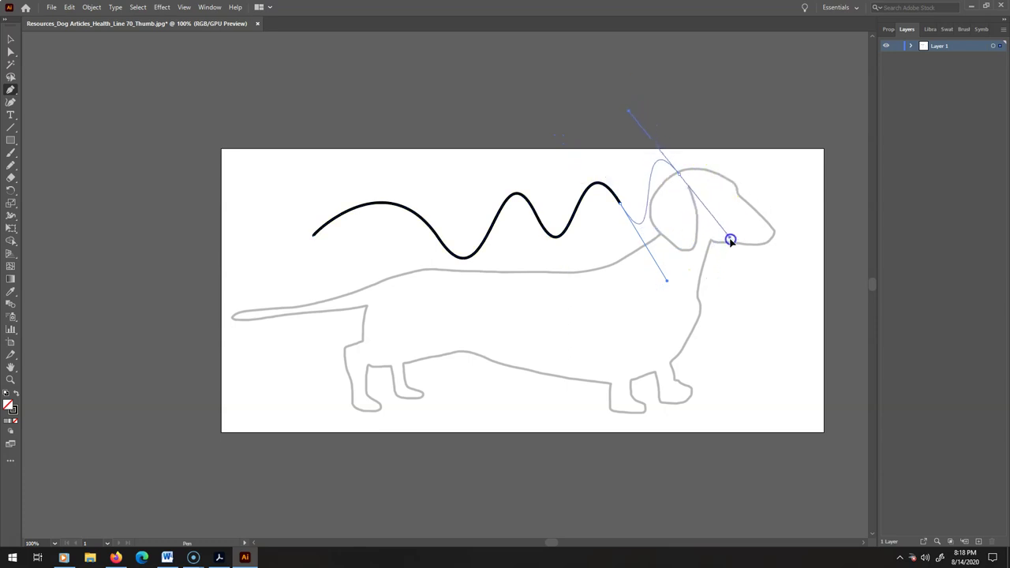
- Undo the wave's curves back to the path's starting point
key("ctrl+z")
key("ctrl+z")
key("ctrl+z")
key("ctrl+z")
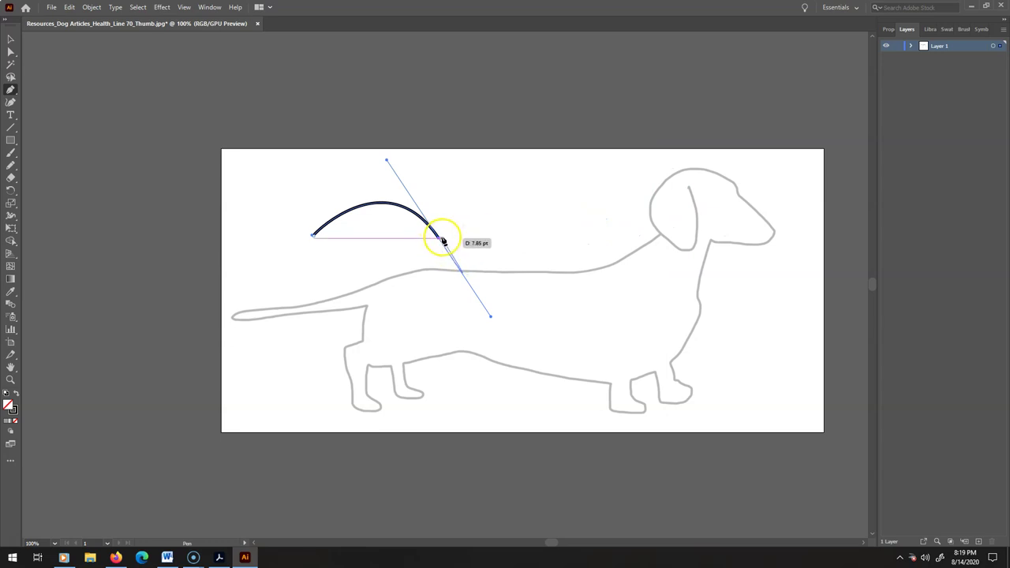
key("ctrl+z")
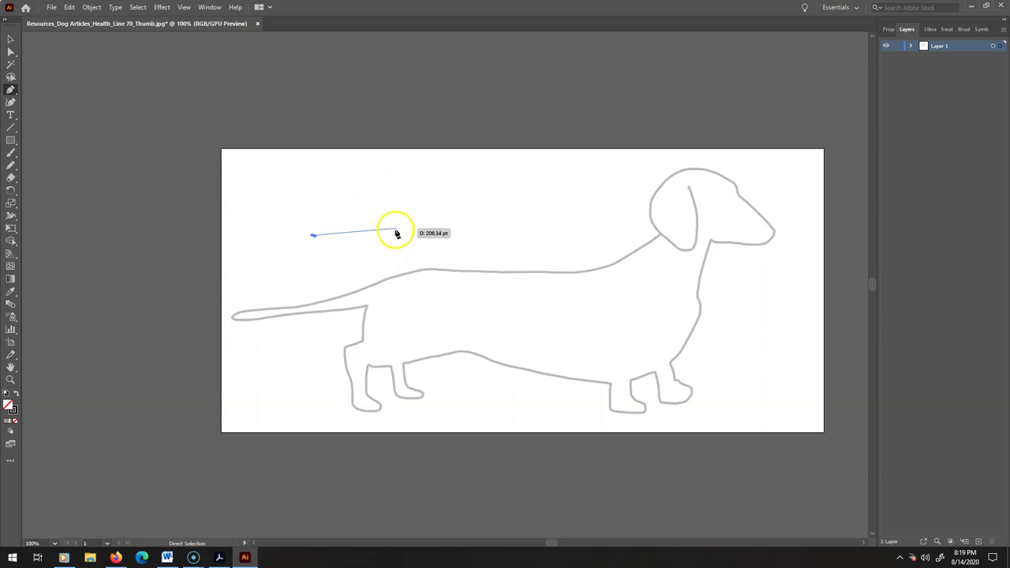
- Draw two arches joined by a sharp corner above the dog's back, undoing the smooth dip tried after them
mouse_move(395, 229)
left_mouse_down()
mouse_move(449, 344)
mouse_move(412, 340)
mouse_move(443, 344)
mouse_move(434, 341)
left_mouse_up()
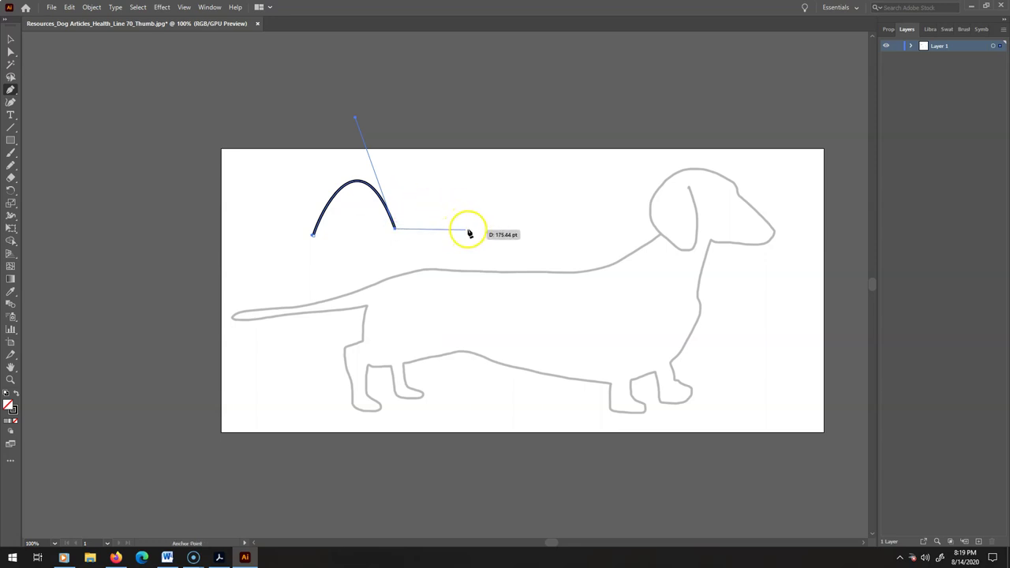
left_click_drag(473, 225, 527, 352)
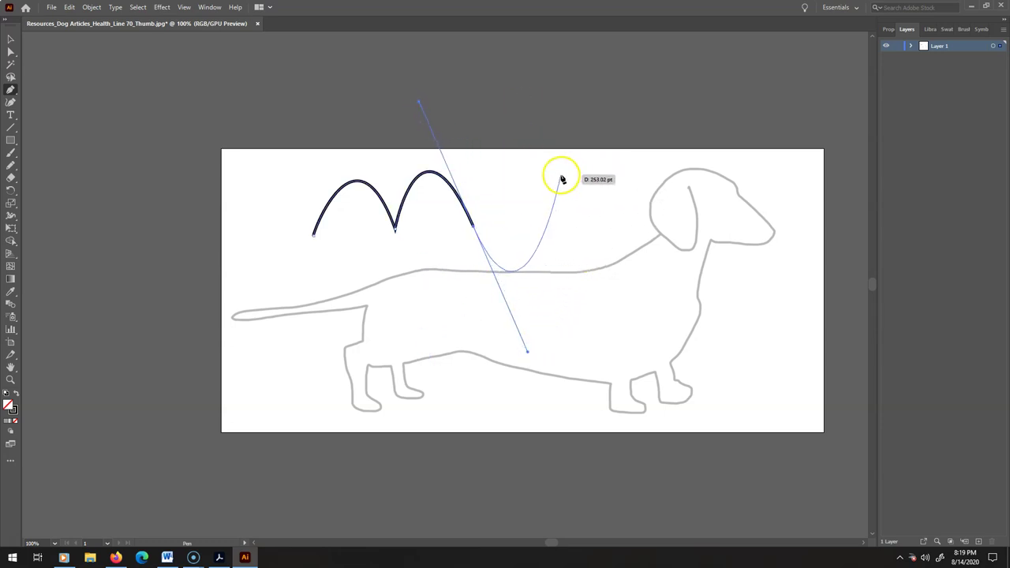
left_click_drag(561, 187, 582, 198)
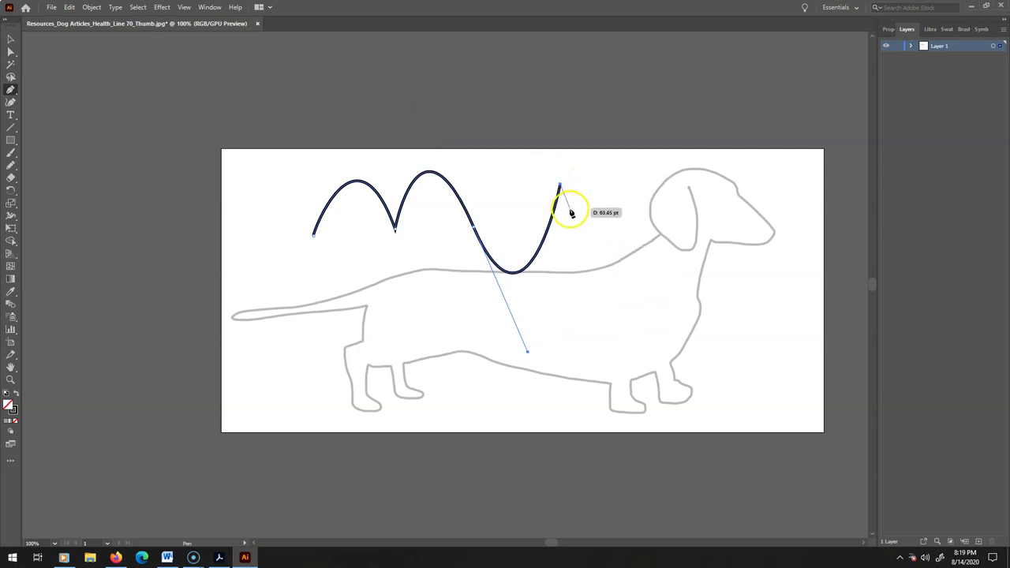
key("ctrl+z")
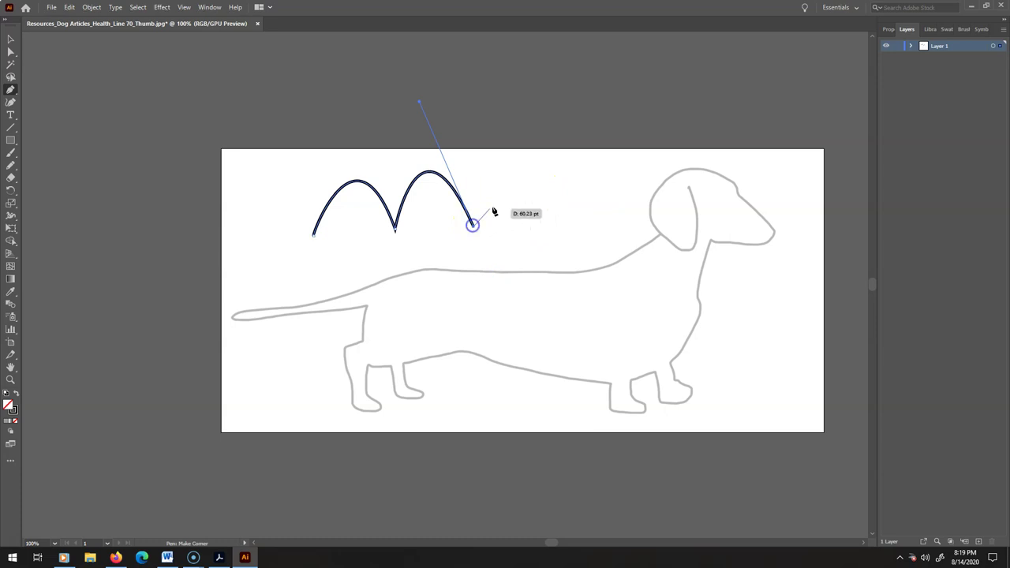
- Add a third arch from a corner point and swing its outgoing handle roughly horizontally toward the dog's head
left_click_drag(542, 220, 550, 234)
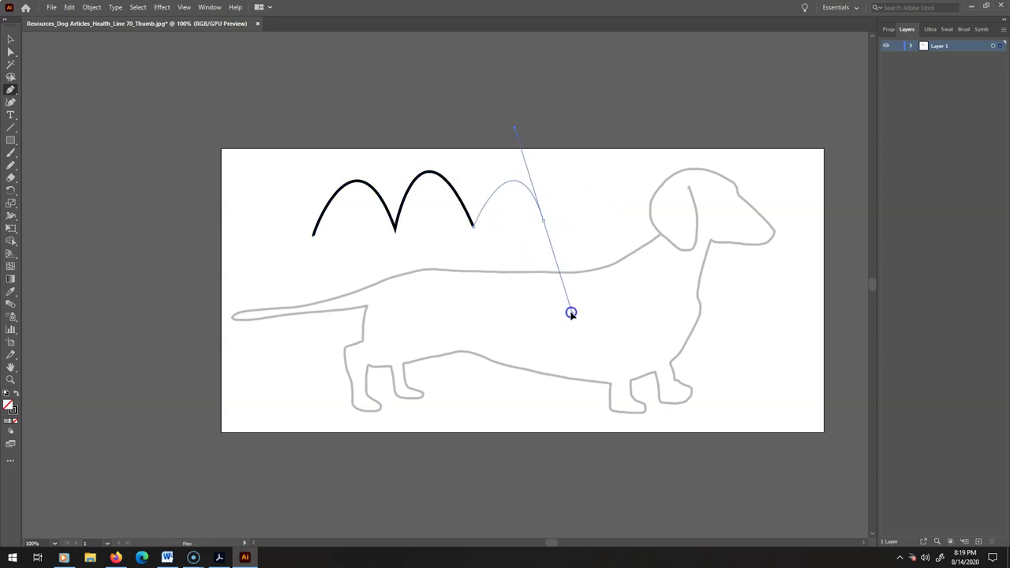
mouse_move(571, 313)
left_mouse_down()
mouse_move(588, 333)
mouse_move(583, 326)
left_mouse_up()
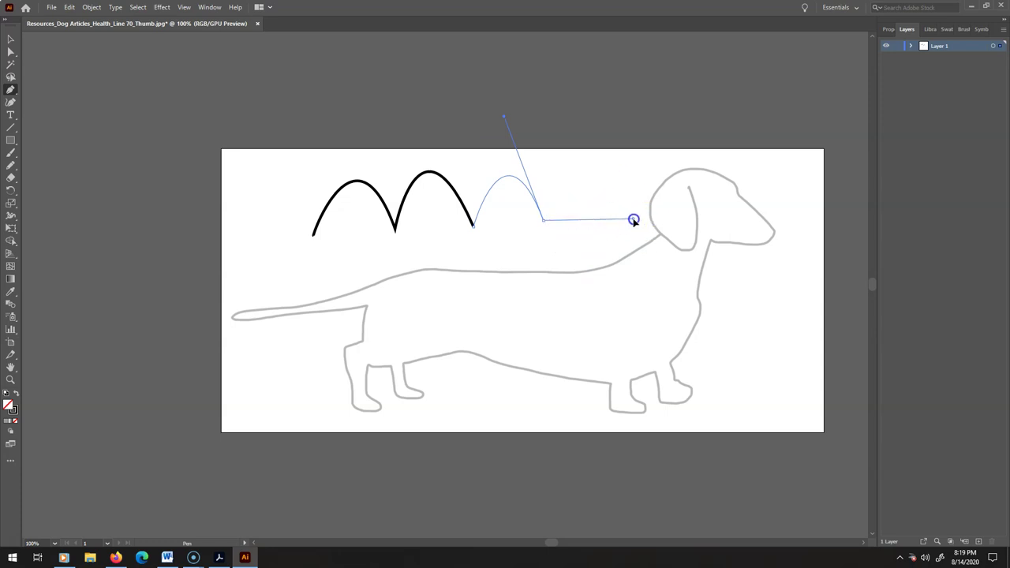
left_click_drag(633, 220, 631, 218)
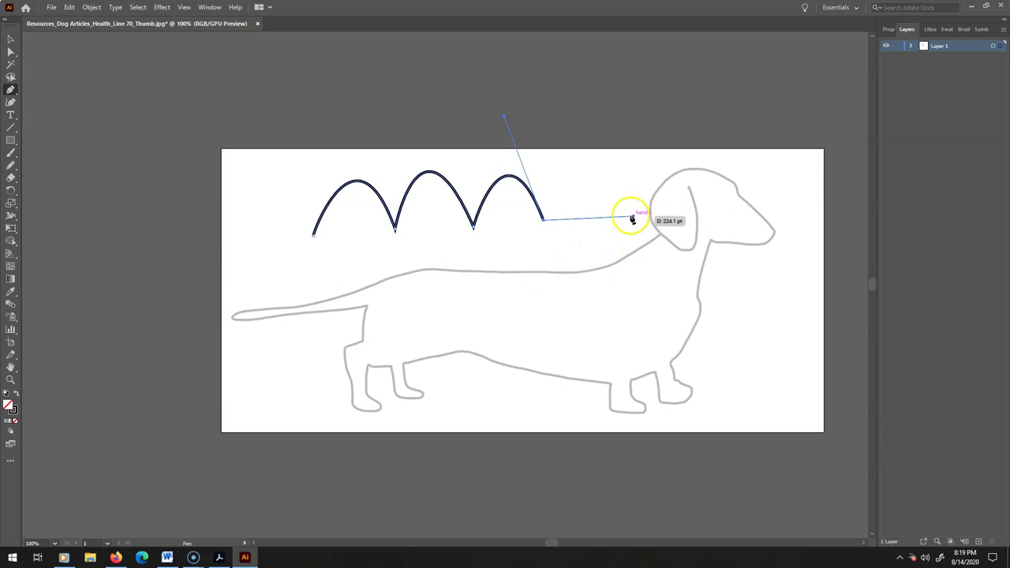
- Try a curve hooking back beneath the third arch, and undo the path back to two arches
left_click(543, 256)
mouse_move(543, 256)
left_mouse_down()
mouse_move(506, 293)
mouse_move(543, 256)
left_mouse_up()
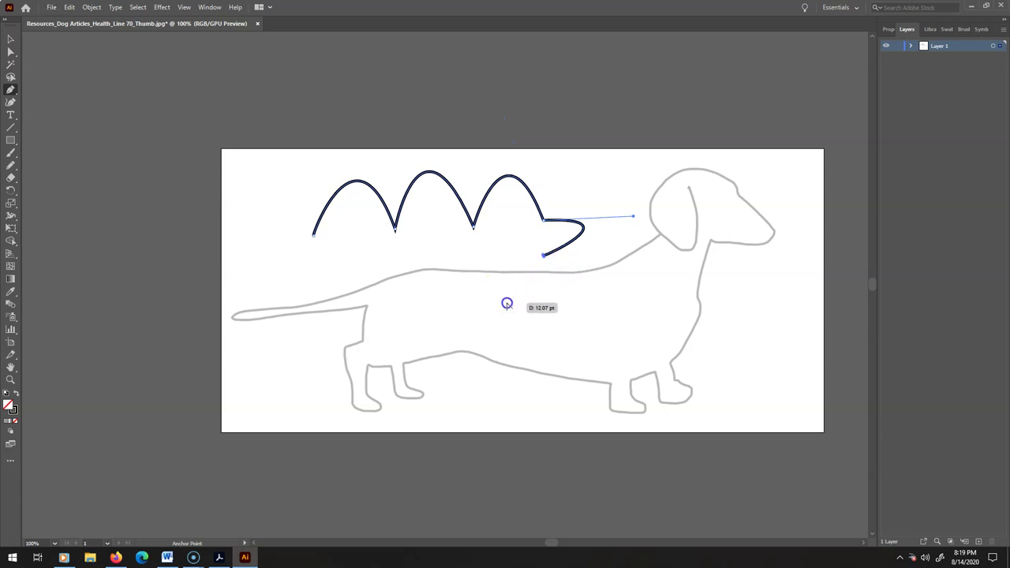
left_click(542, 255)
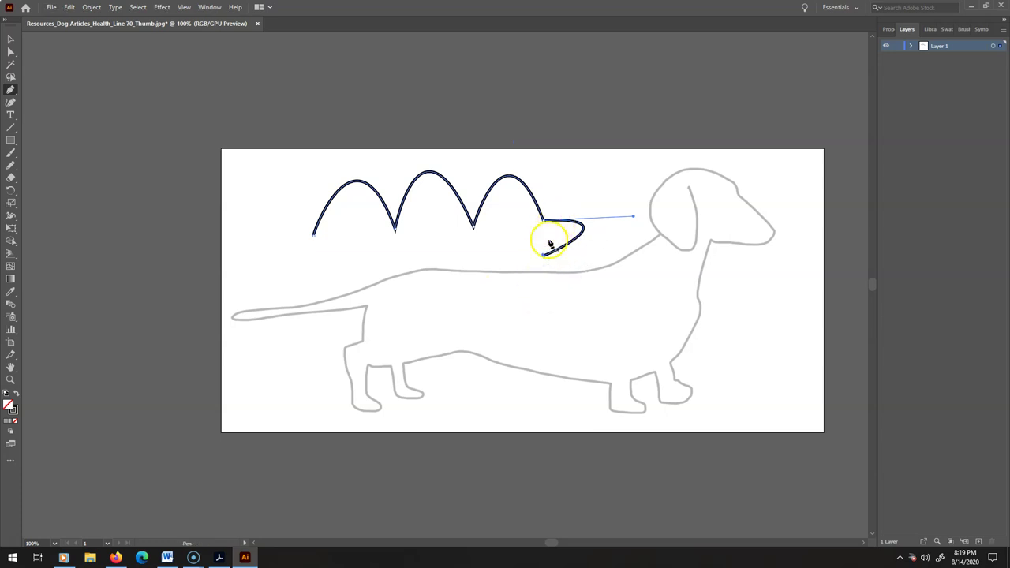
key("ctrl+z")
key("ctrl+z")
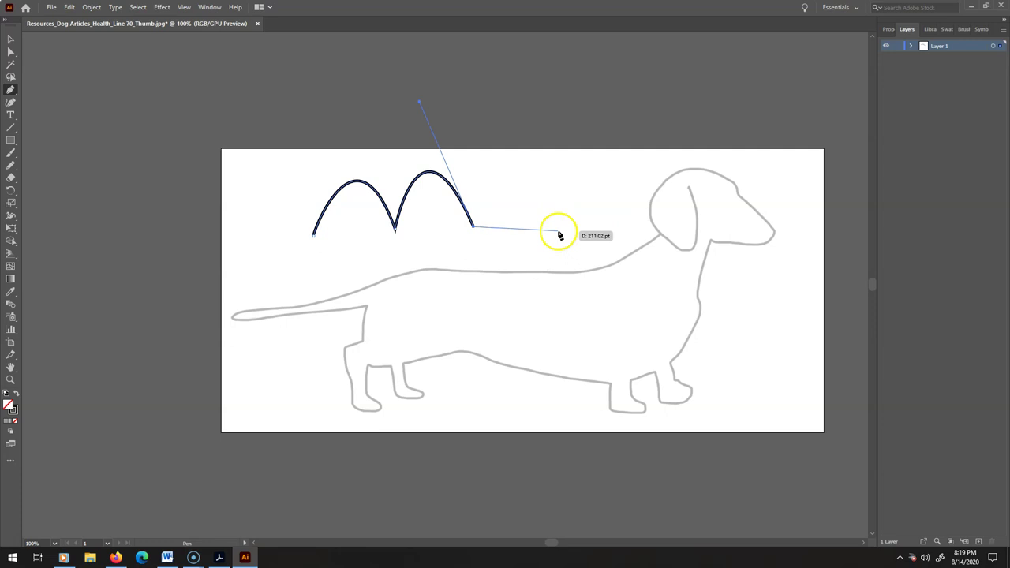
- Extend the two arches with a nearly horizontal segment and a curve hooking back down to the dog's back
left_click(556, 229)
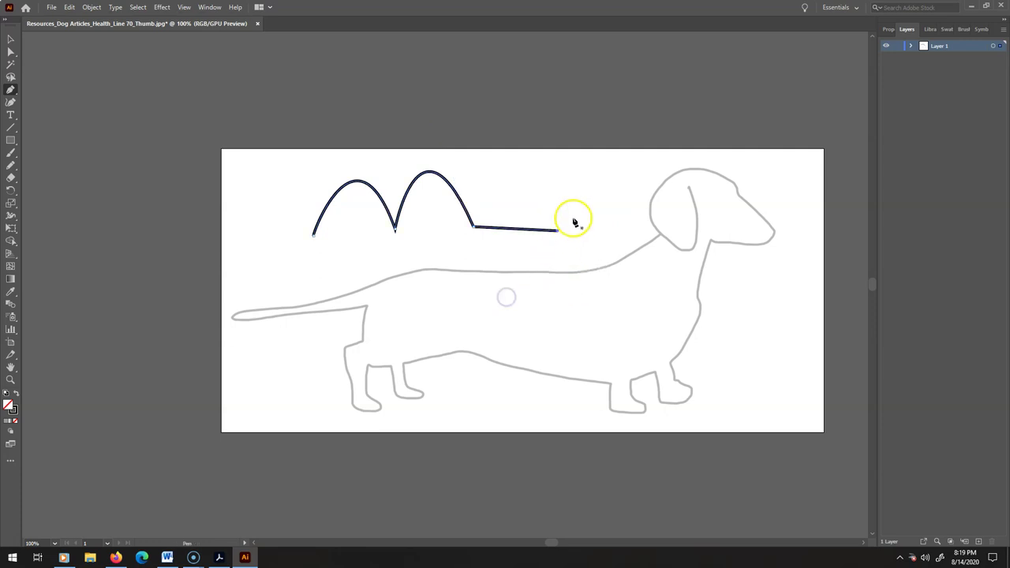
key("ctrl+z")
left_click_drag(561, 224, 419, 315)
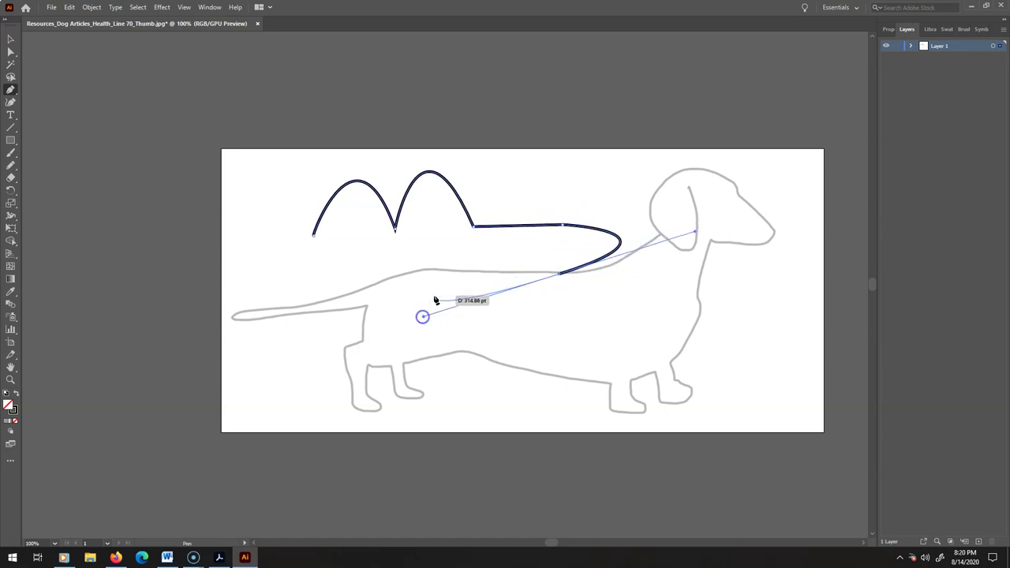
- Undo the whole practice arch path, including its starting point
key("ctrl+z")
key("ctrl+z")
key("ctrl+z")
key("ctrl+z")
key("ctrl+z")
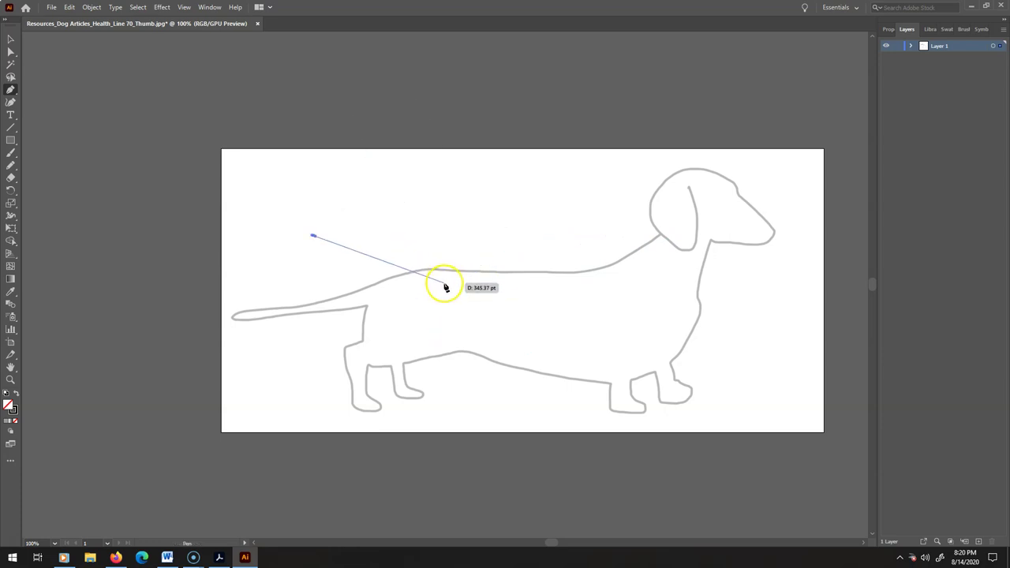
key("ctrl+z")
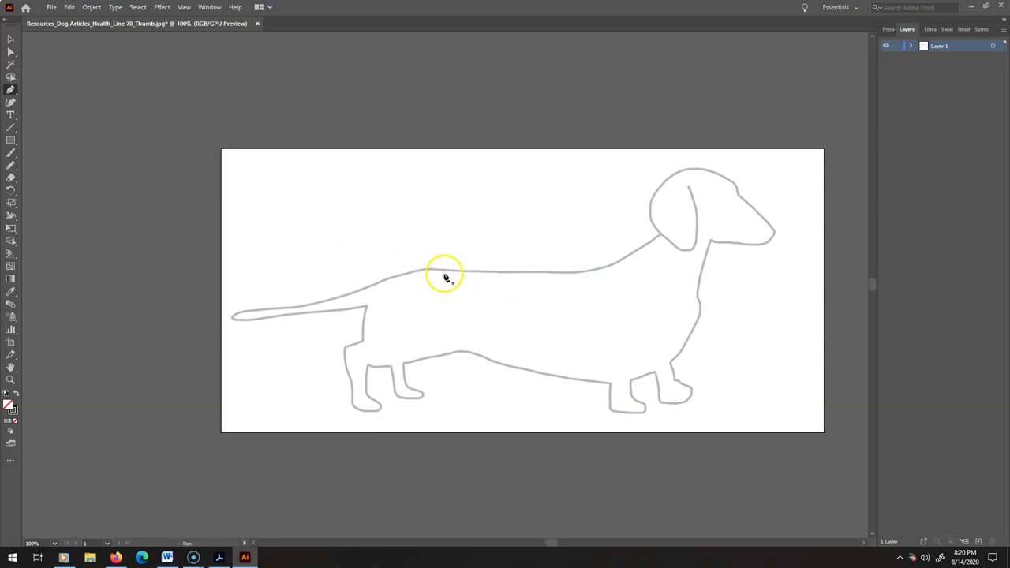
- Trace the dog's back with curved Pen segments from behind the ear, over the rump and along the tail's upper edge
left_click(660, 234)
left_click(561, 271)
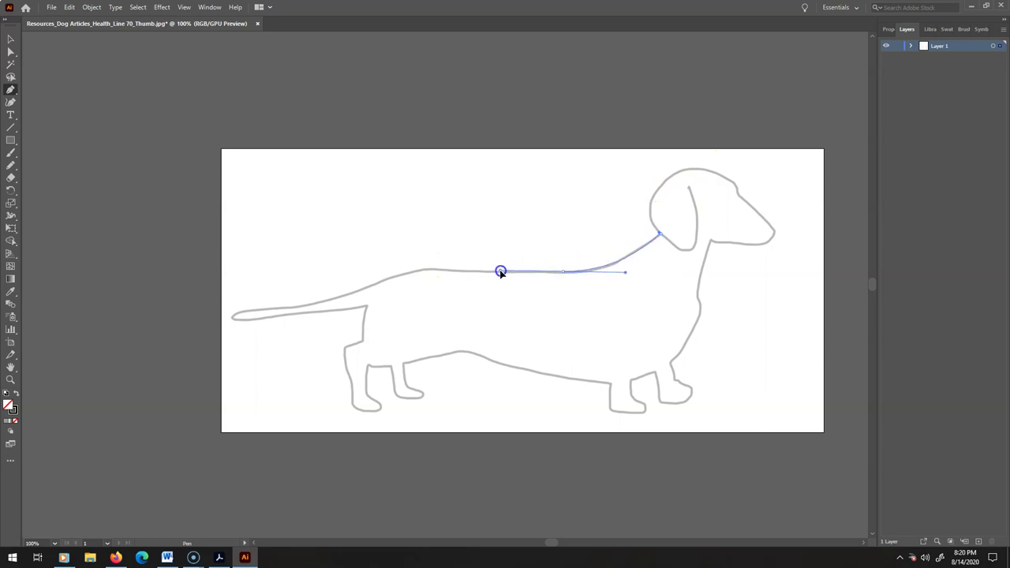
left_click_drag(501, 271, 496, 273)
left_click_drag(431, 270, 422, 272)
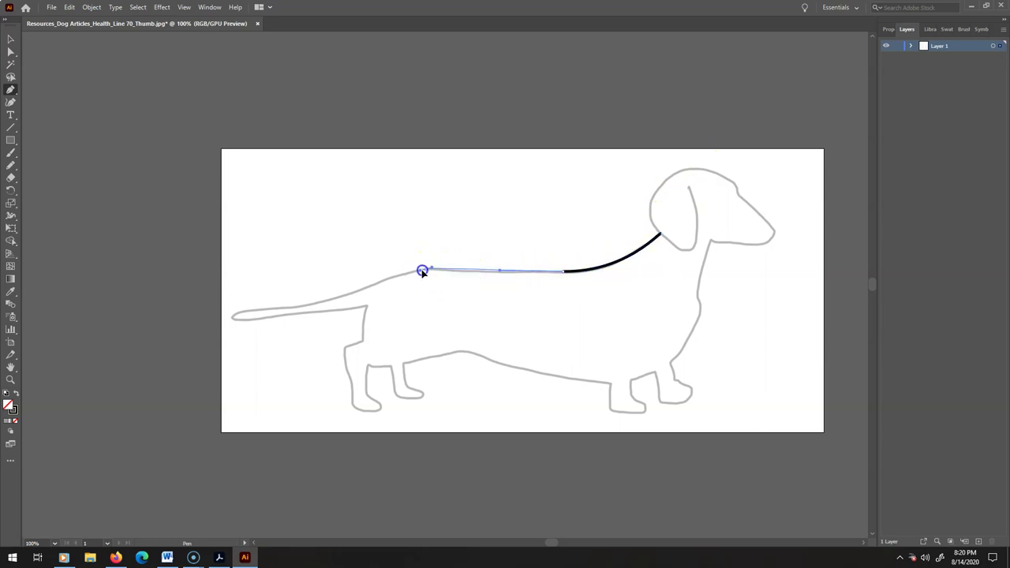
mouse_move(351, 289)
left_mouse_down()
mouse_move(394, 262)
mouse_move(358, 290)
left_mouse_up()
key("ctrl+z")
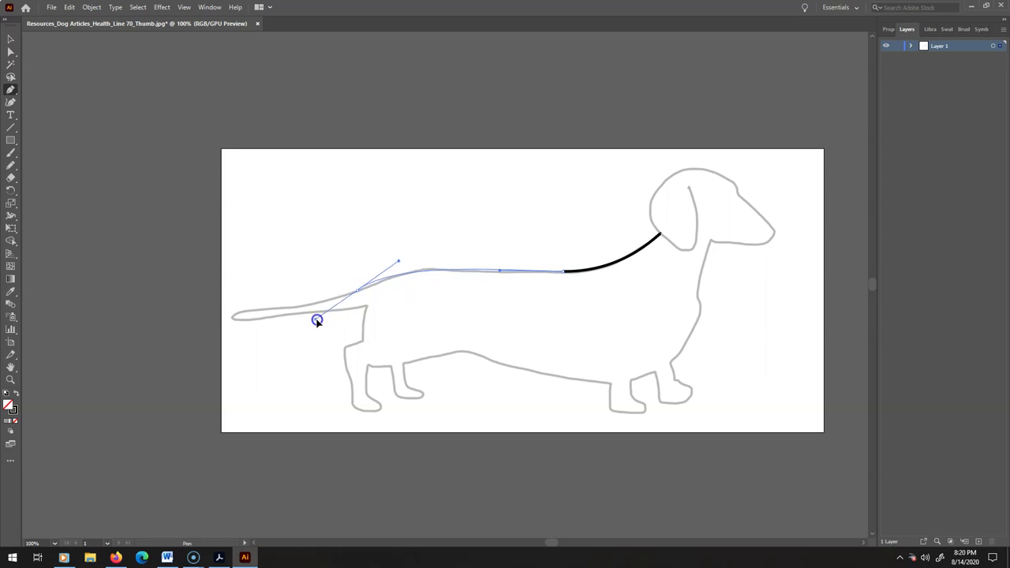
left_click_drag(316, 320, 238, 314)
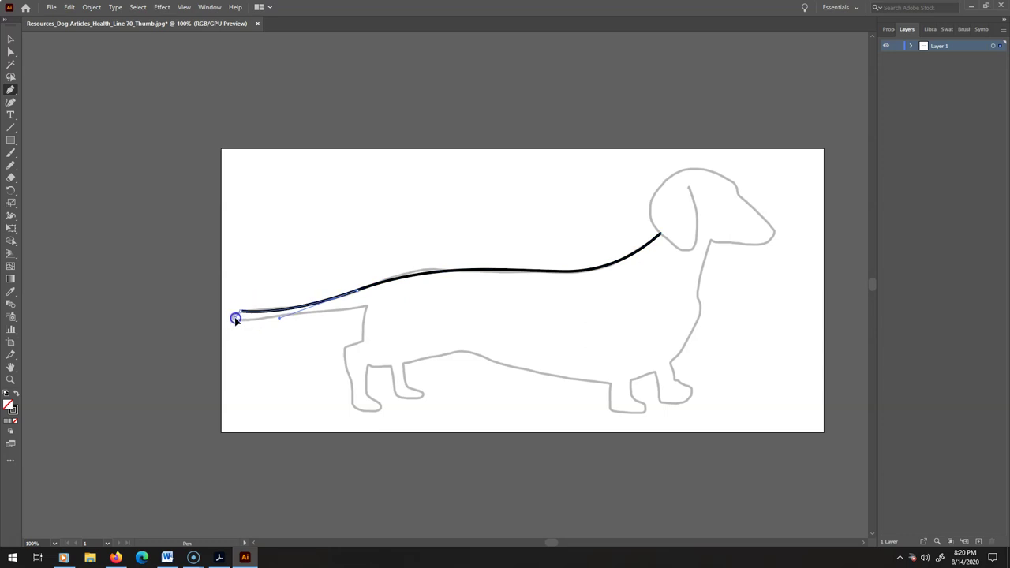
- Round the path around the tail tip, trace the tail's underside, and continue down around the rearmost leg and foot
left_click(235, 318)
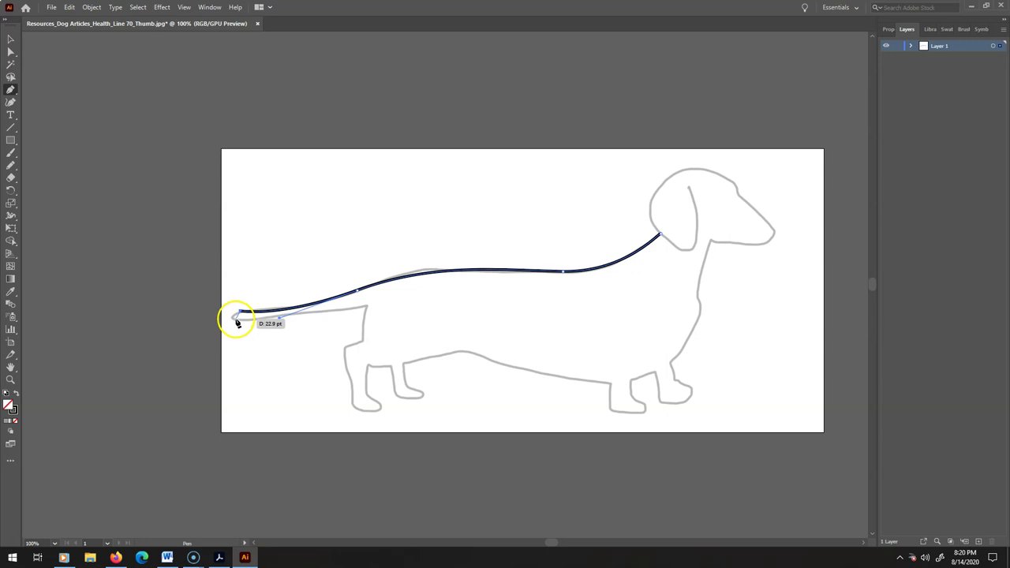
left_click_drag(237, 322, 234, 321)
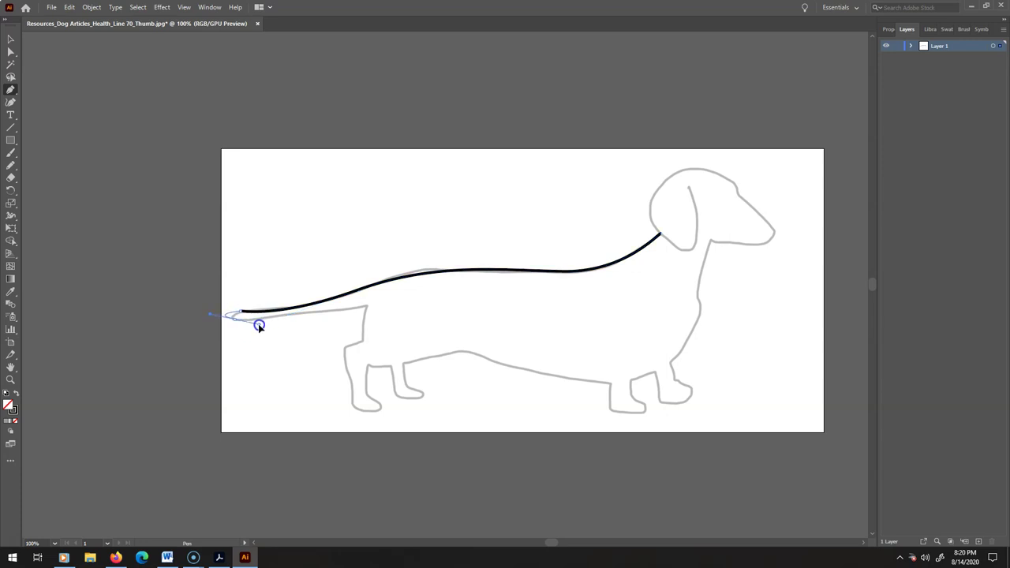
left_click_drag(365, 306, 380, 374)
left_click(353, 399)
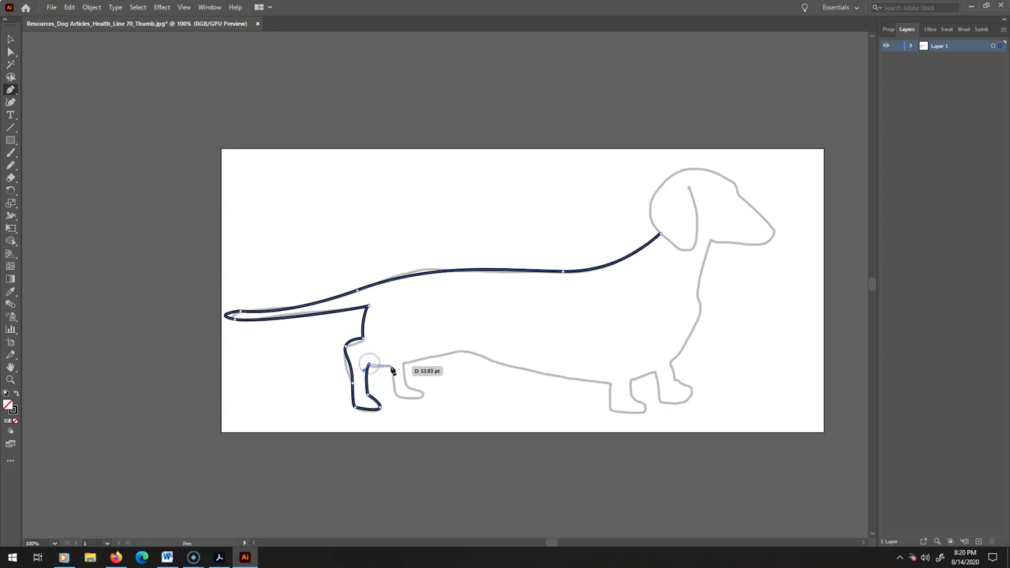
- Trace the second hind leg and foot up to the belly line, and try a first curve along the belly
mouse_move(392, 371)
left_mouse_down()
mouse_move(397, 359)
mouse_move(398, 372)
left_mouse_up()
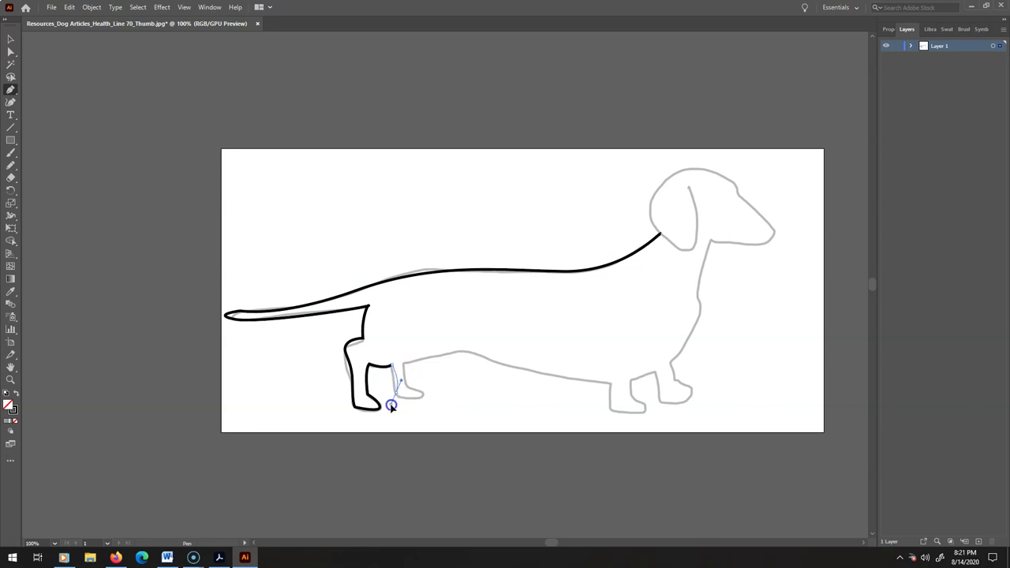
left_click_drag(393, 406, 407, 371)
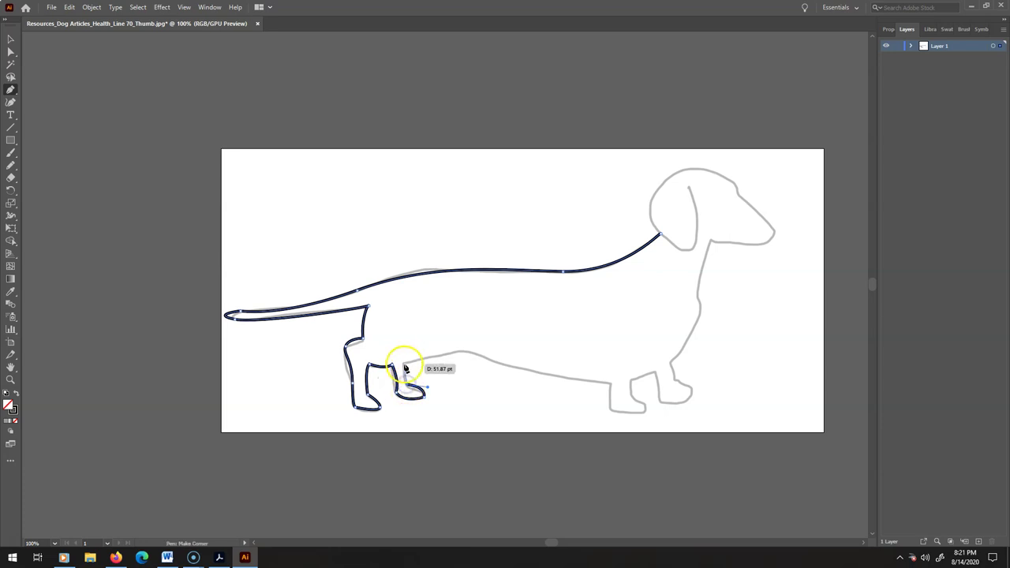
left_click(404, 364)
left_click_drag(427, 365, 468, 343)
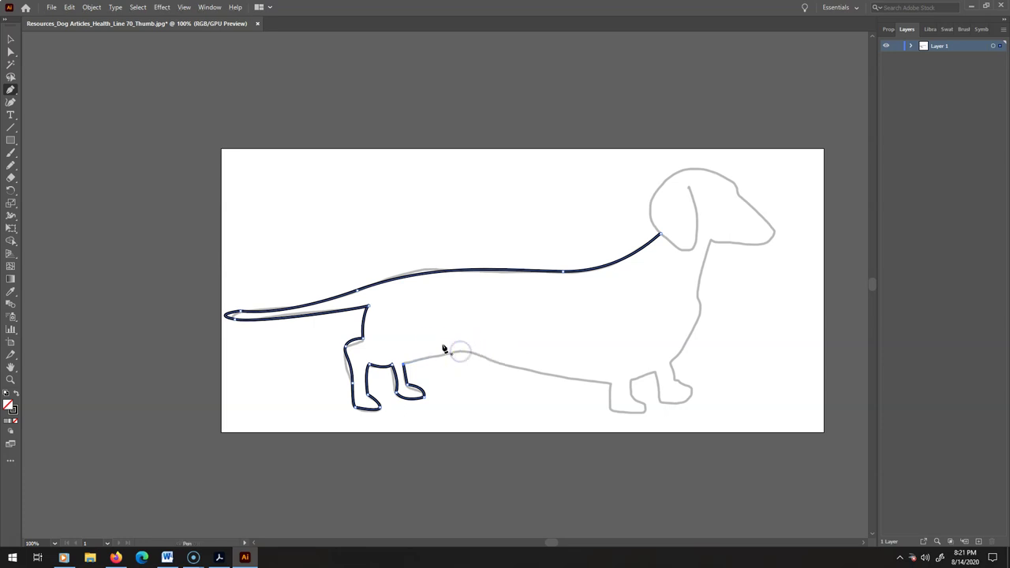
left_click(403, 365)
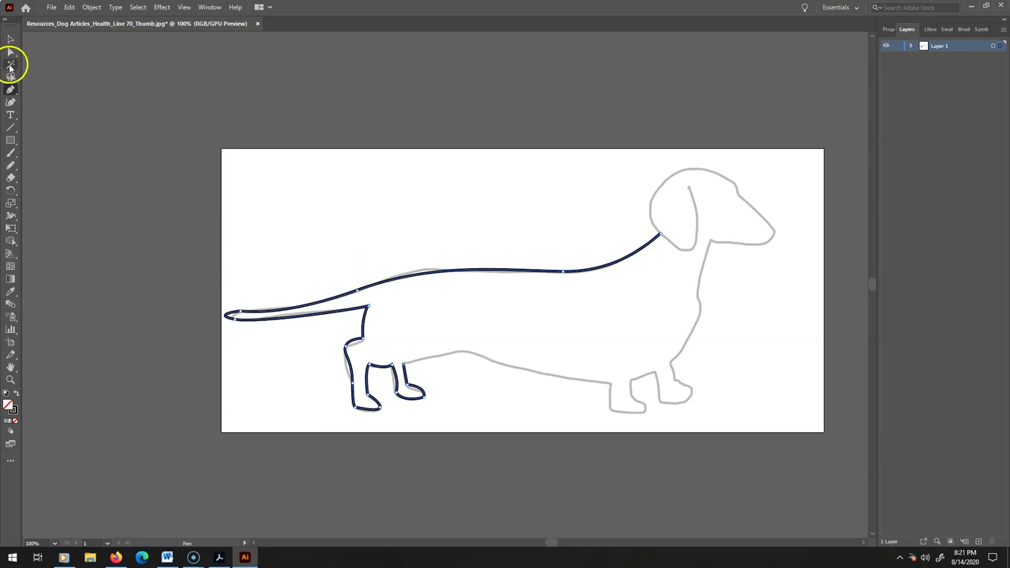
- Move the end anchor at the top of the second hind leg slightly forward along the belly line with Direct Selection
left_click(9, 52)
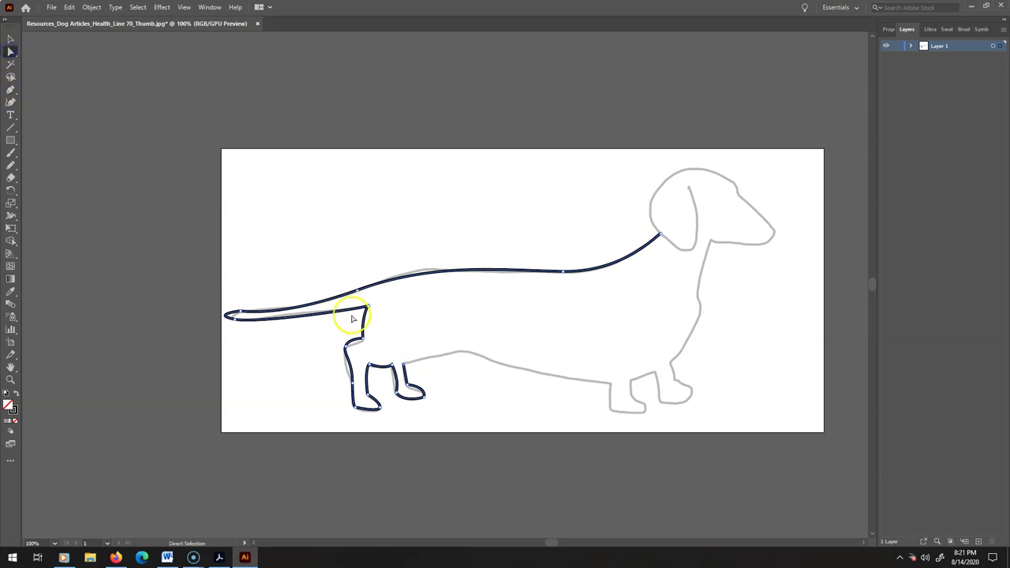
left_click(404, 364)
left_click_drag(404, 365, 414, 361)
left_click(413, 362)
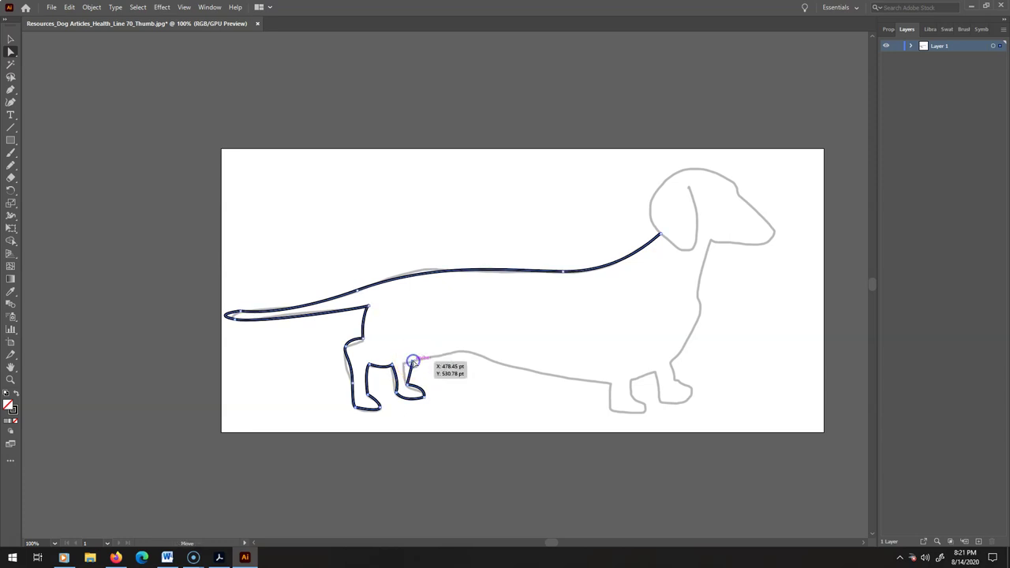
- Try lengthening the direction handle that shapes the toe of the second hind foot
left_click(408, 384)
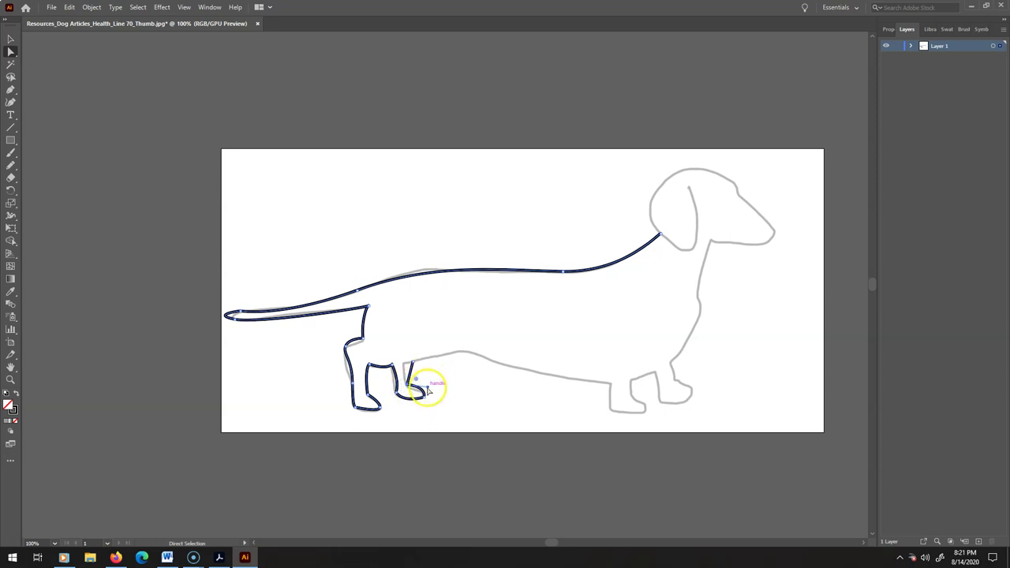
left_click_drag(428, 389, 464, 398)
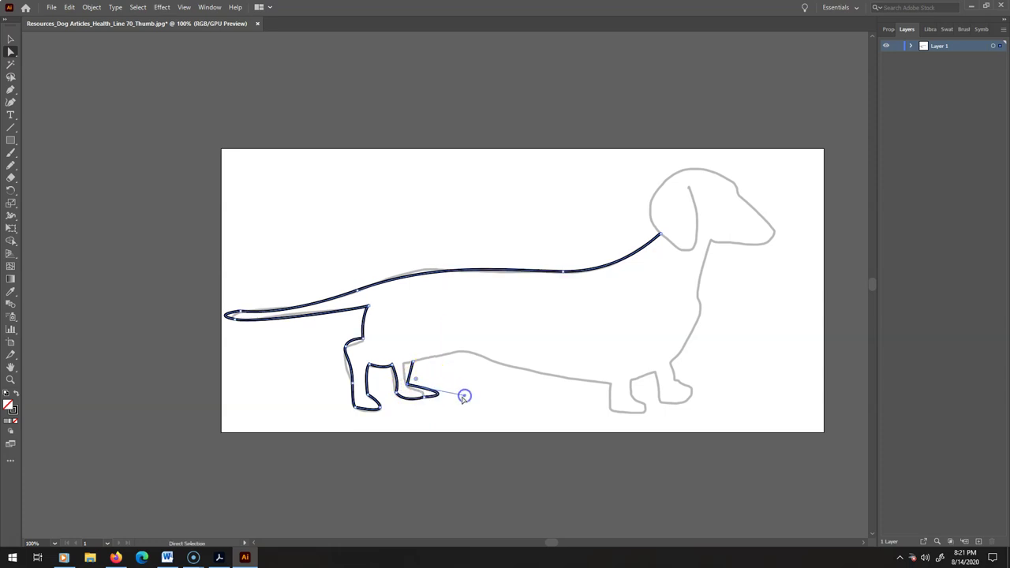
left_click(462, 349)
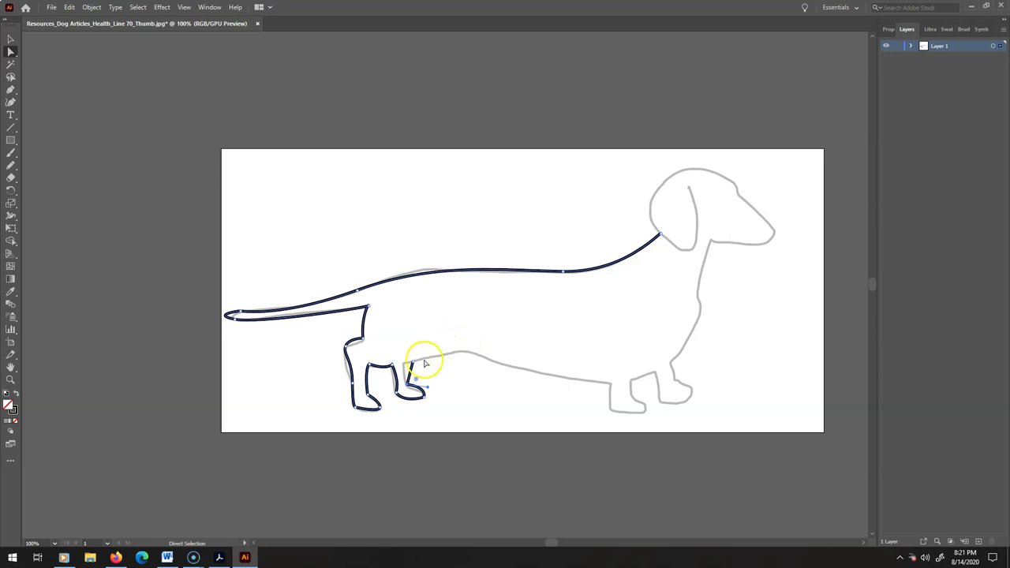
- Extend the path with the Curvature tool from the second hind leg over the belly's high point to just past the front leg's rear edge
left_click(10, 127)
left_click(11, 101)
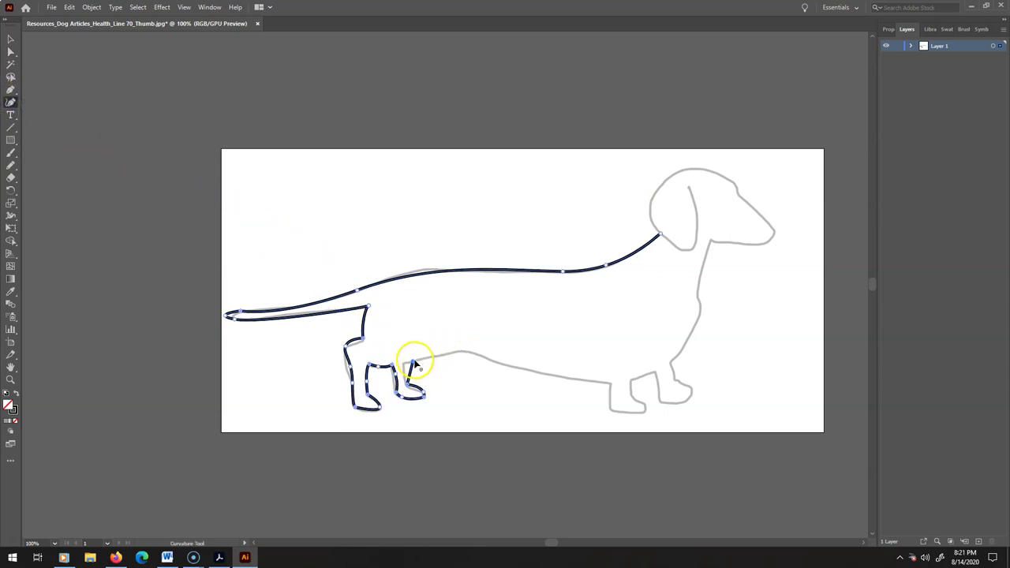
left_click(462, 351)
left_click(464, 351)
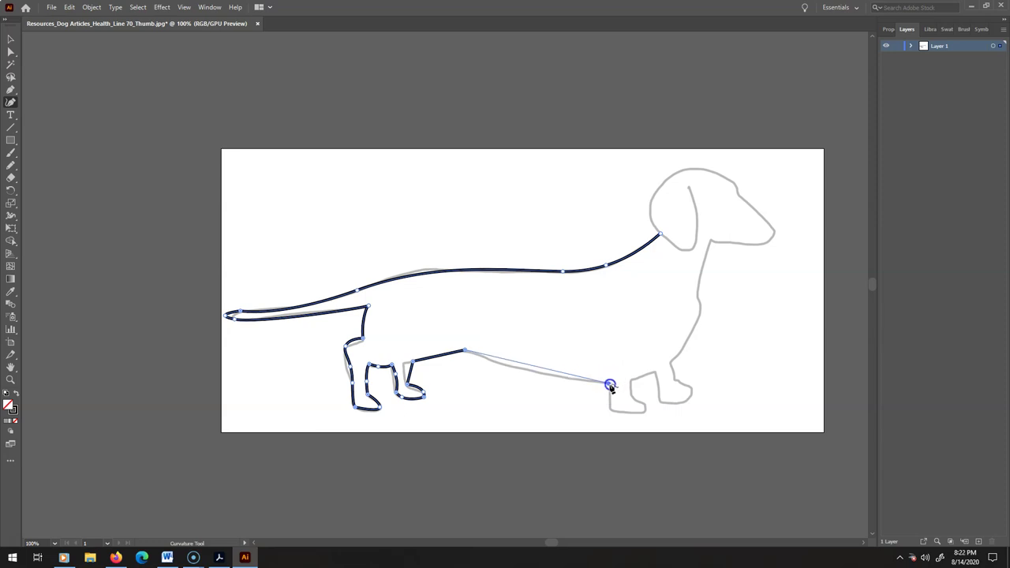
left_click(611, 385)
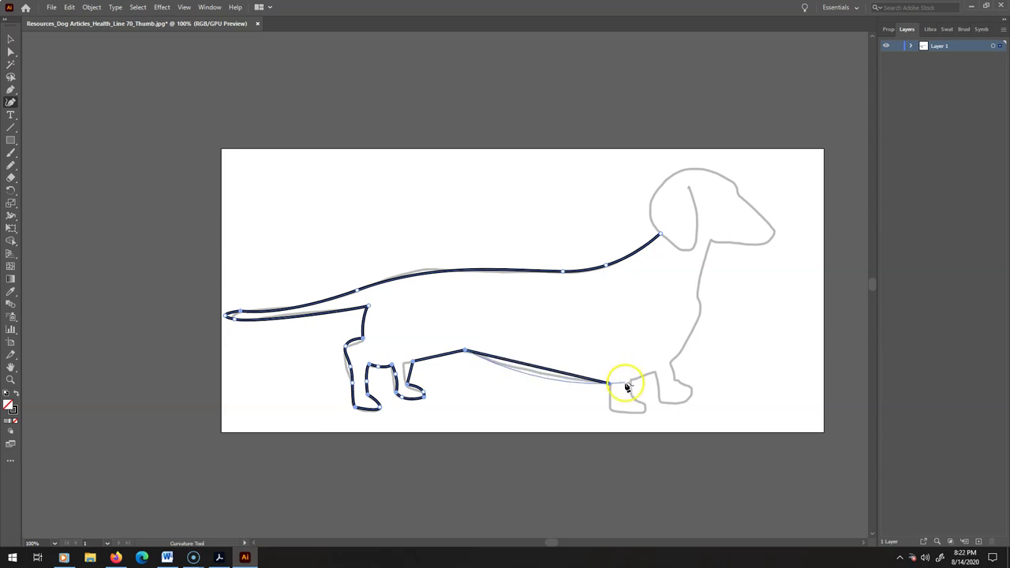
left_click(625, 385)
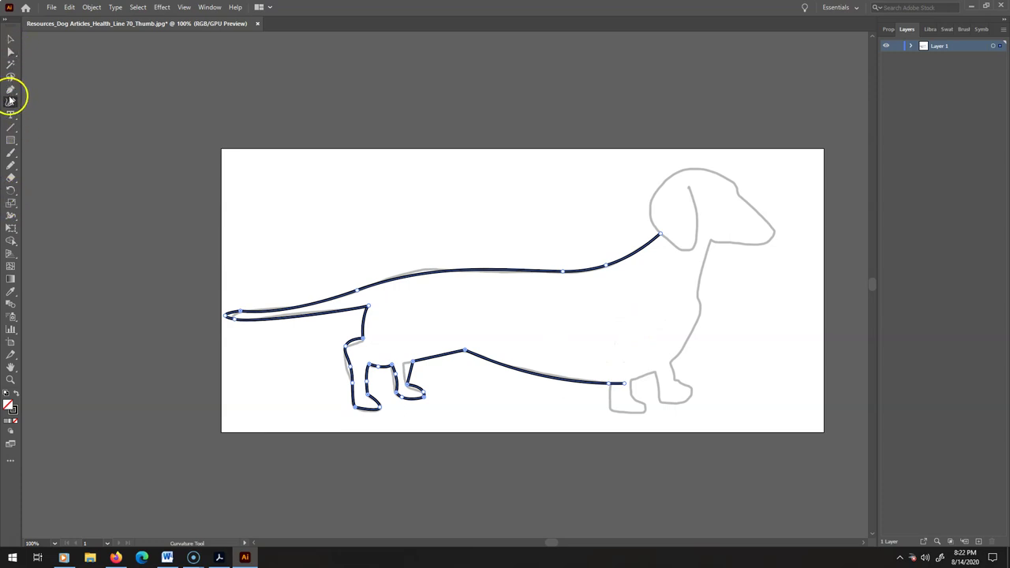
- Toggle the anchor at the belly's high point between corner and smooth, leaving it as a smooth point
double_click(465, 350)
left_click(466, 352)
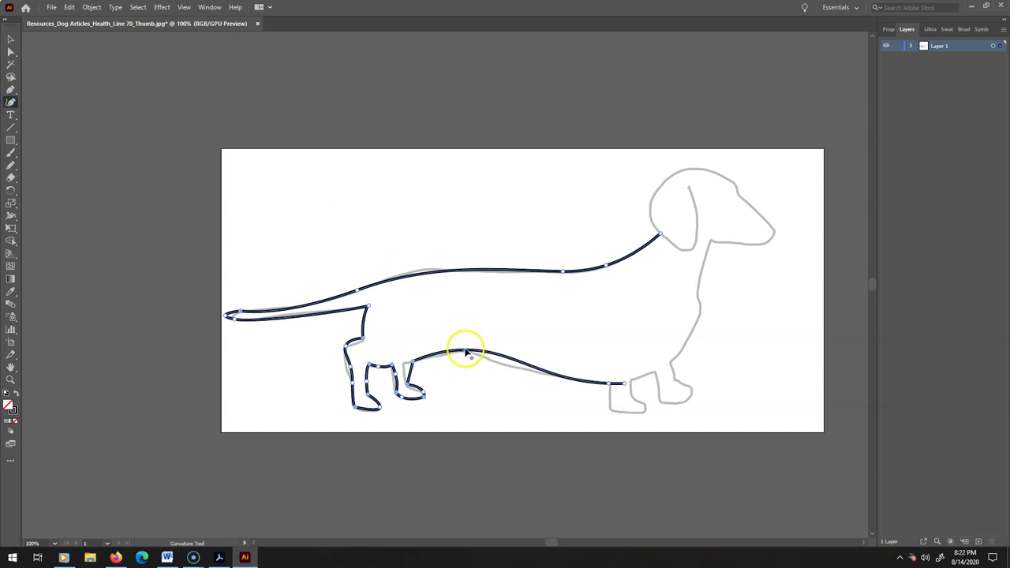
double_click(466, 350)
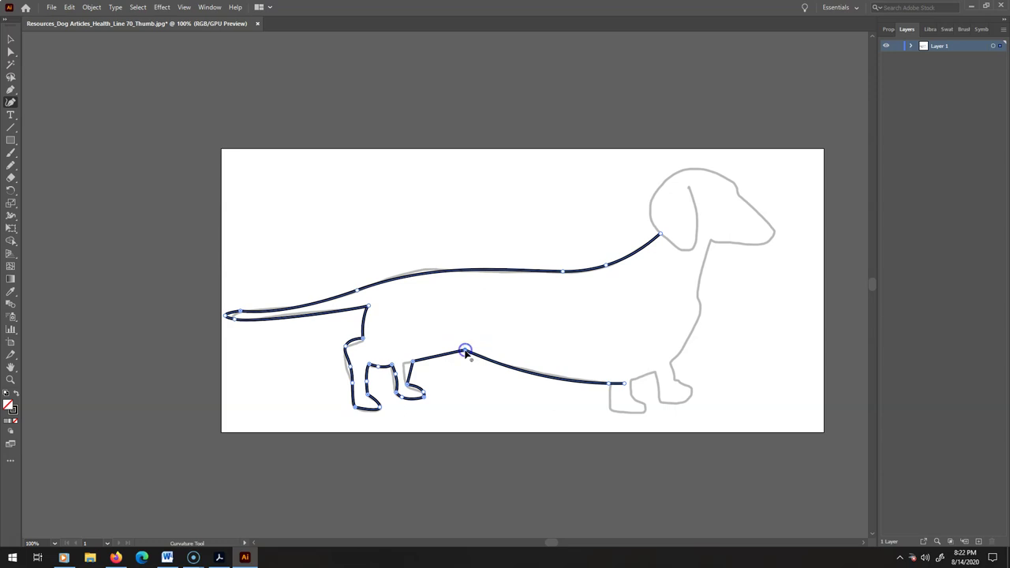
double_click(466, 352)
- Angle the forward direction handle of the belly's high-point anchor downward to fit the curve to the reference line
left_click(11, 53)
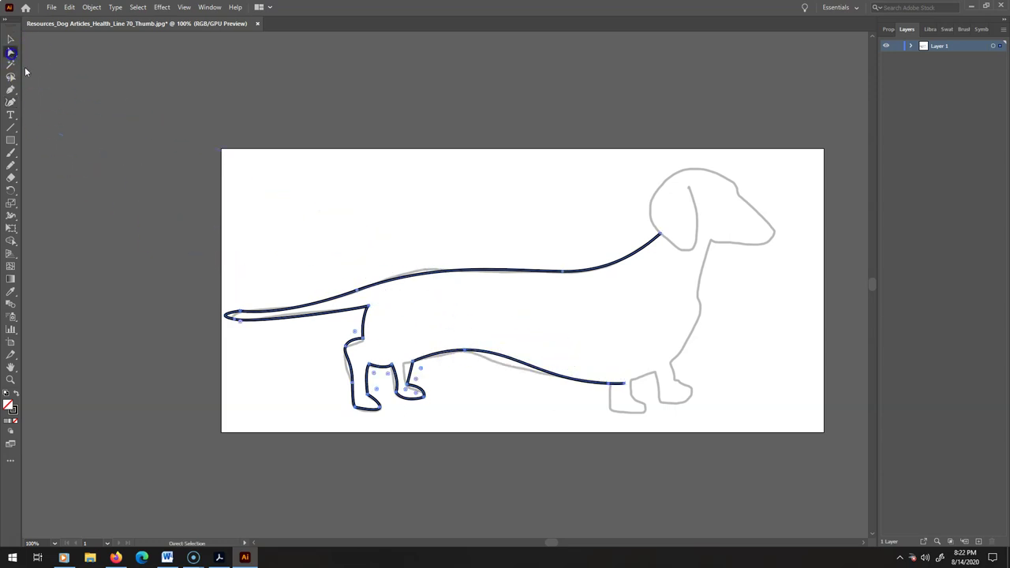
left_click(465, 350)
mouse_move(453, 353)
left_mouse_down()
mouse_move(453, 337)
mouse_move(454, 352)
left_mouse_up()
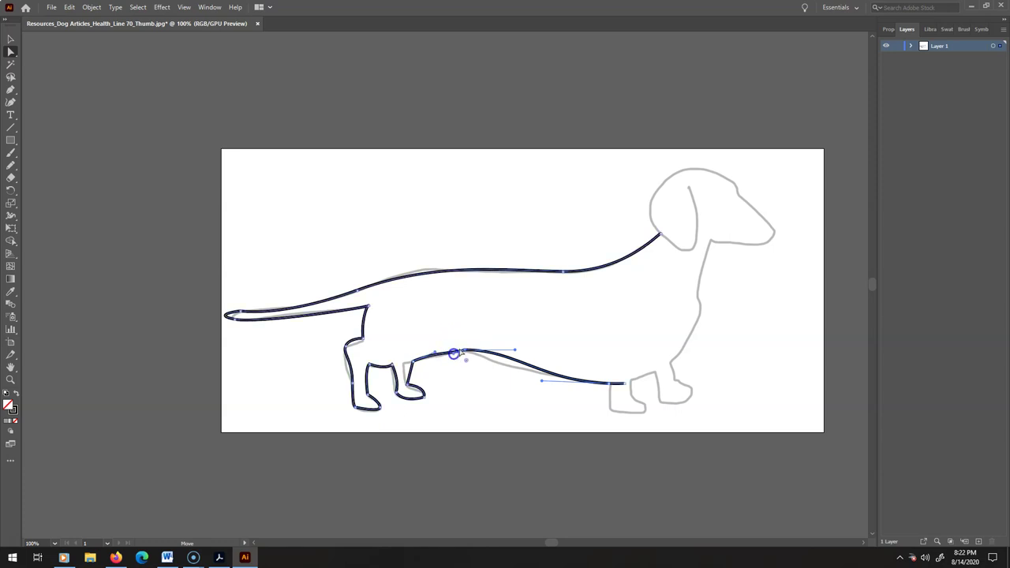
key("ctrl+z")
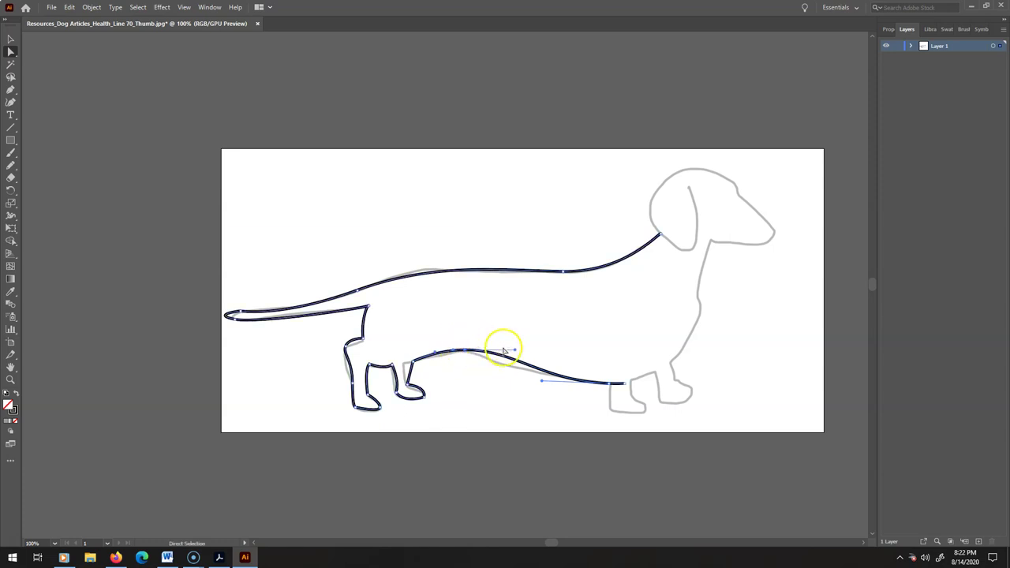
left_click_drag(515, 353, 519, 359)
left_click_drag(518, 359, 516, 362)
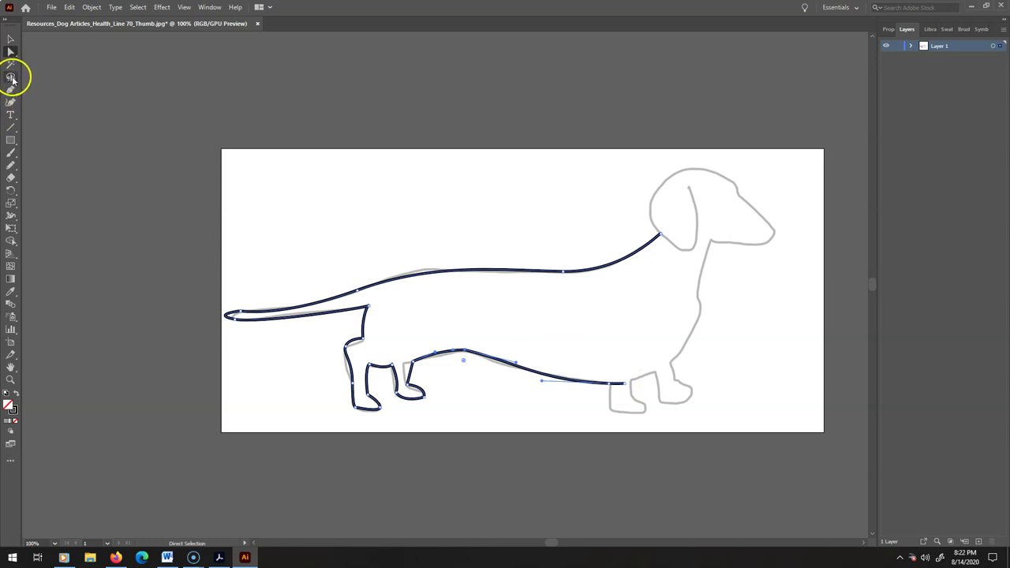
- Delete the extra end anchor past the front leg's rear edge with the Delete Anchor Point tool
left_click_drag(12, 90, 64, 113)
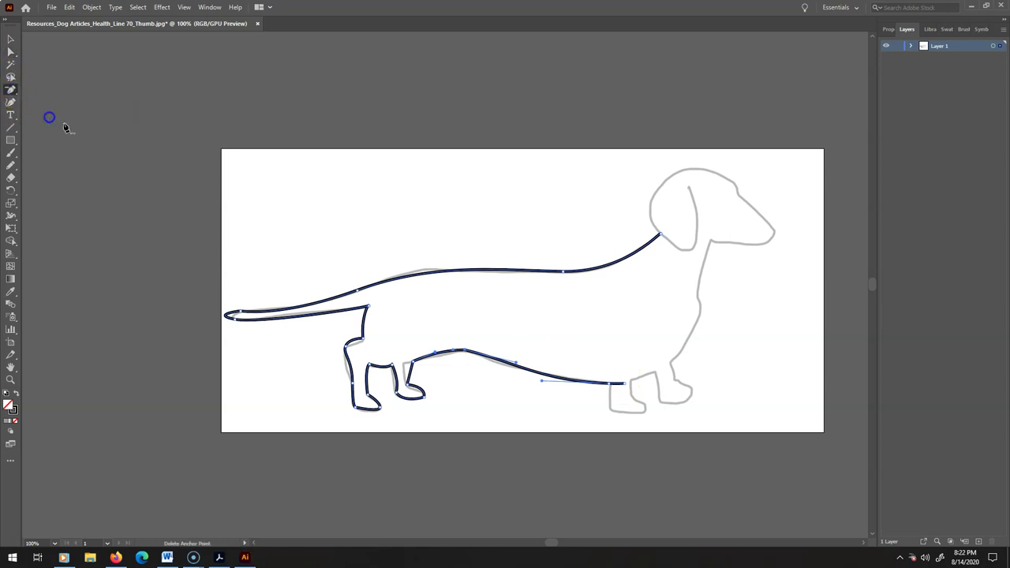
left_click(624, 384)
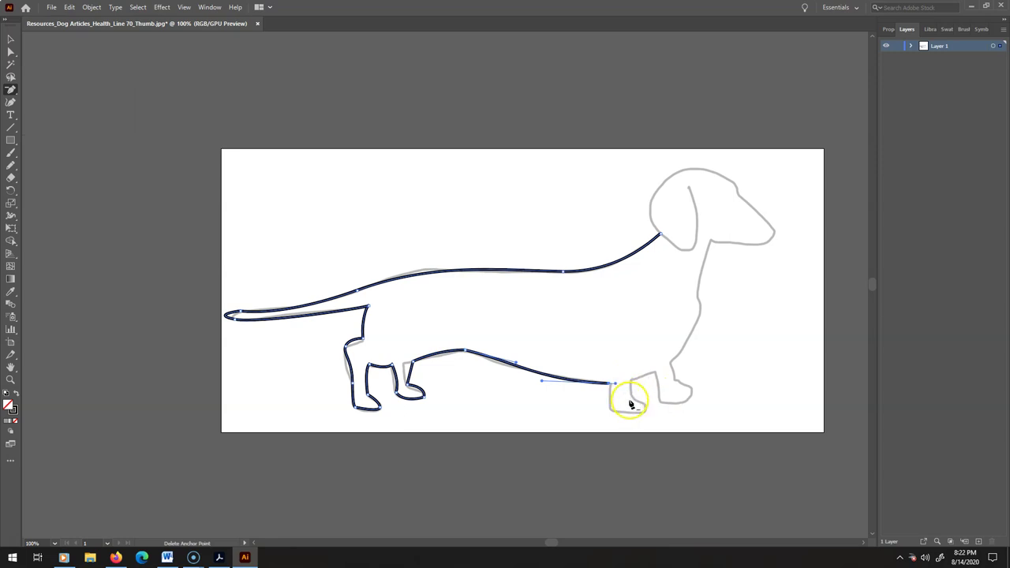